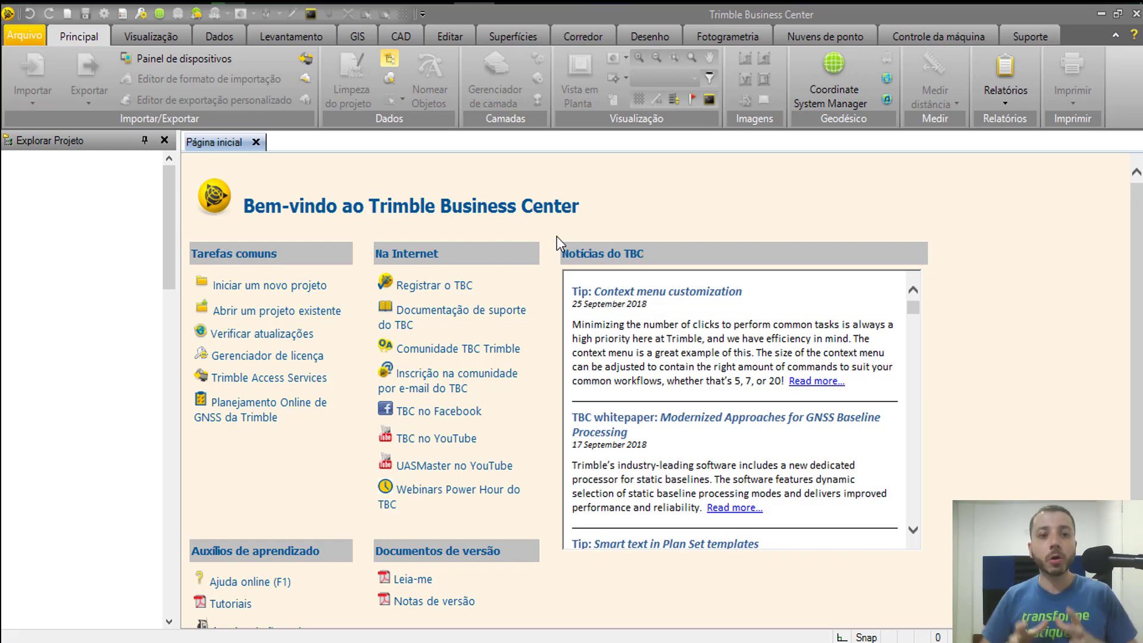
Start a new project and open its project settings.
click(294, 289)
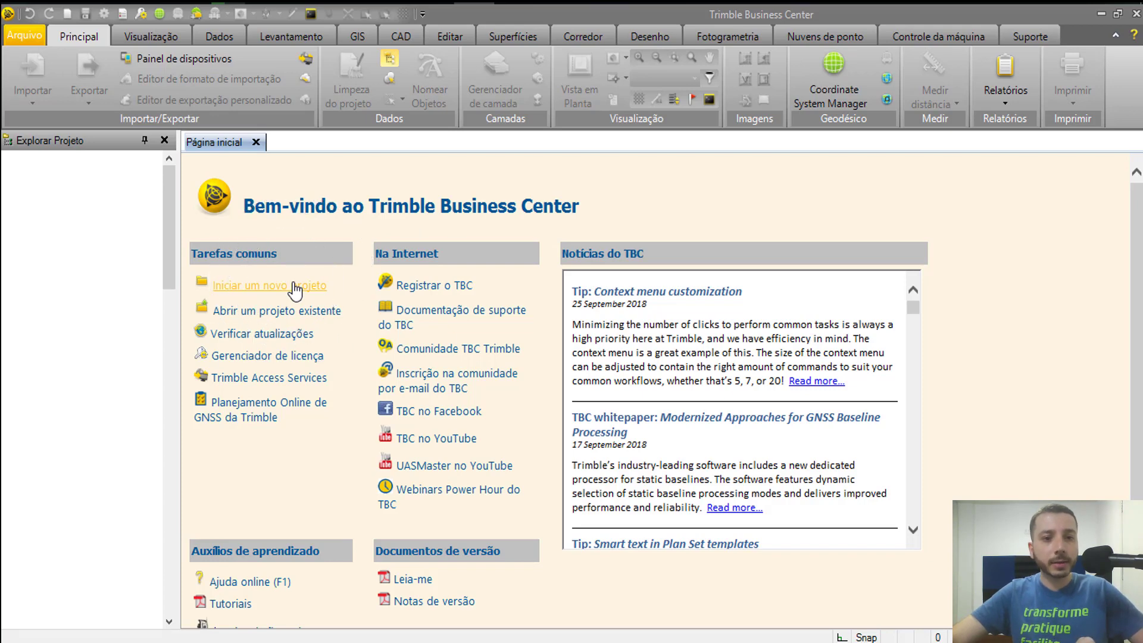
click(657, 523)
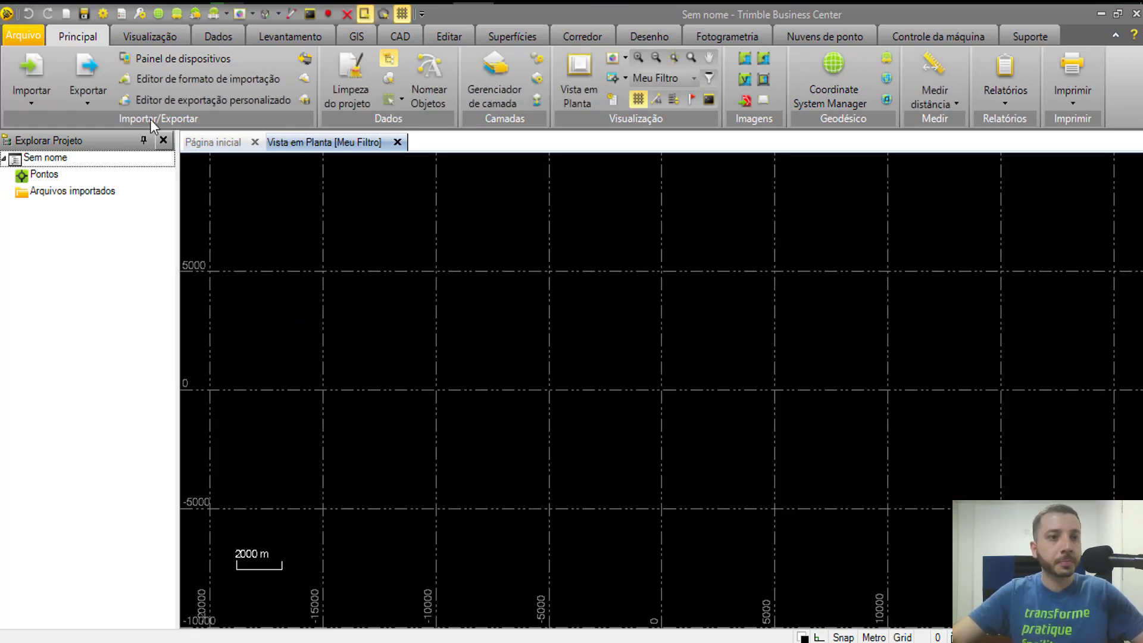
click(105, 13)
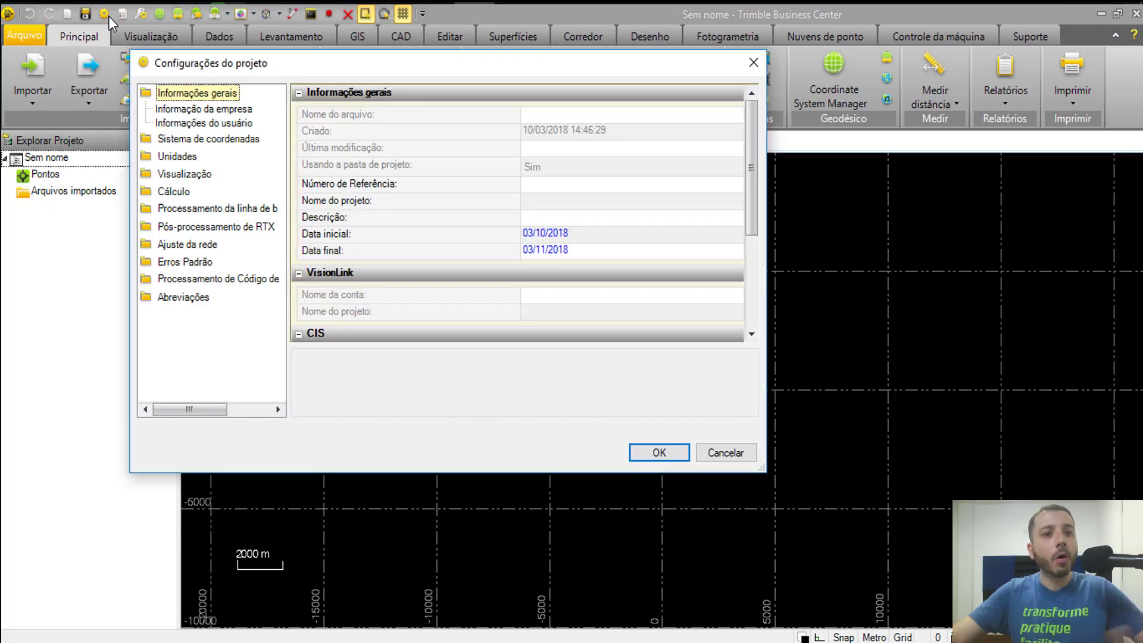
drag(378, 64, 515, 67)
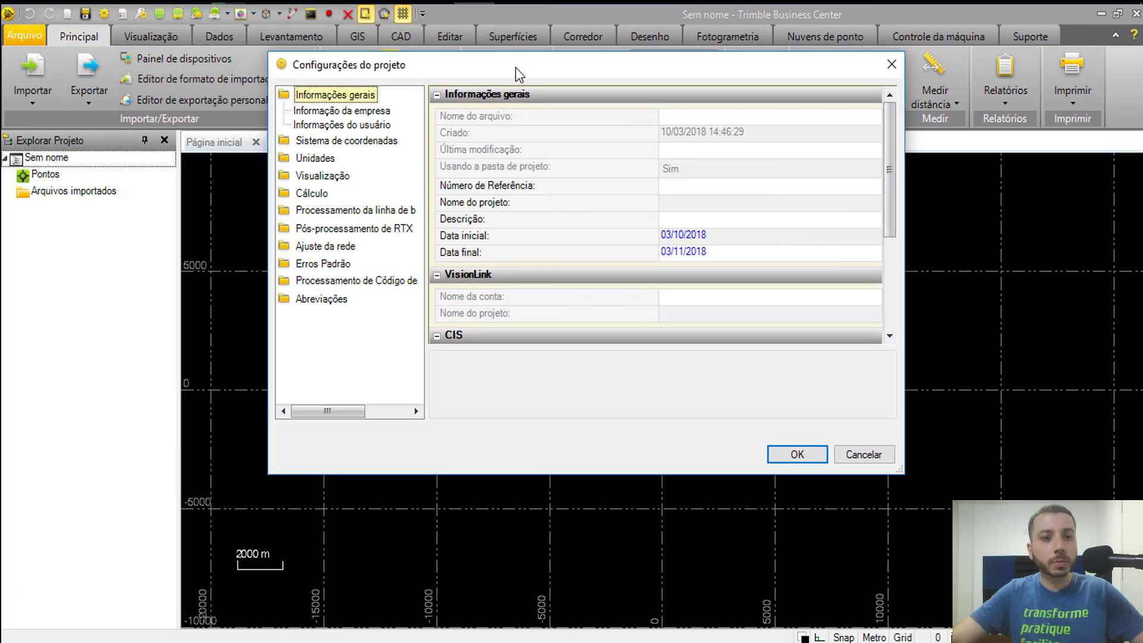
Change the project's coordinate system, choosing the Brazil/SIRGAS2000 group and UTM zone 23S.
click(336, 141)
click(340, 115)
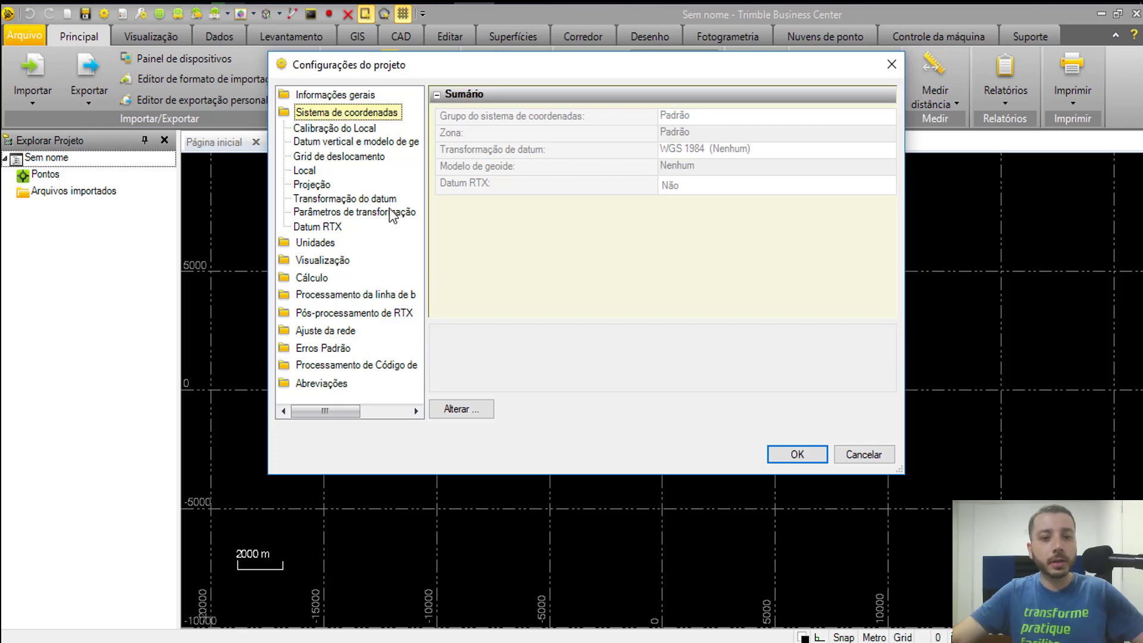
click(458, 409)
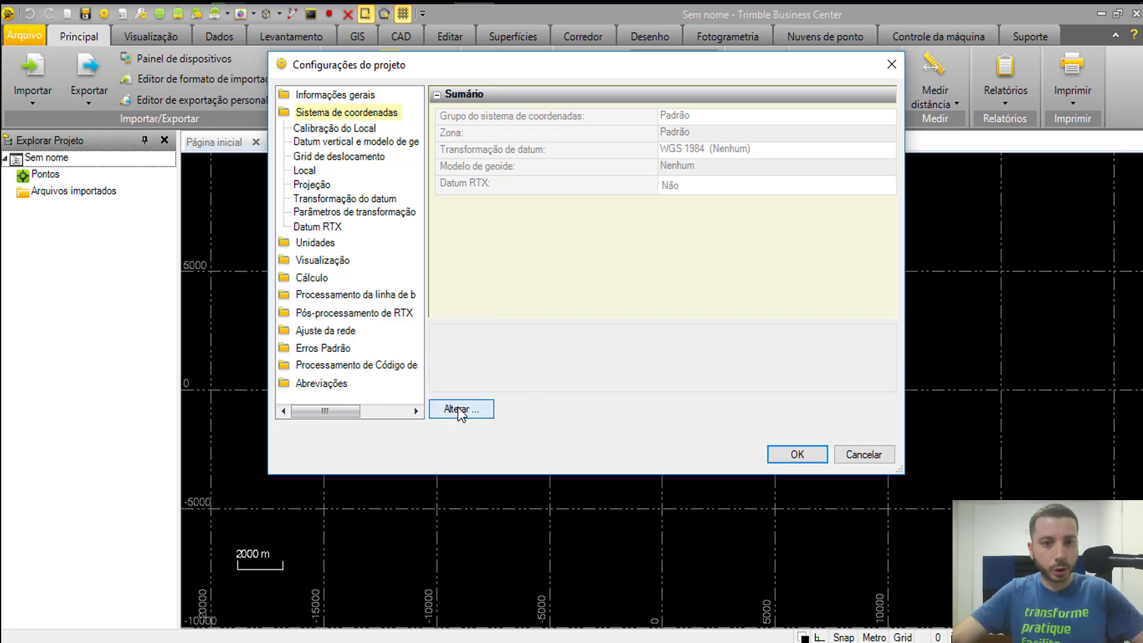
click(457, 409)
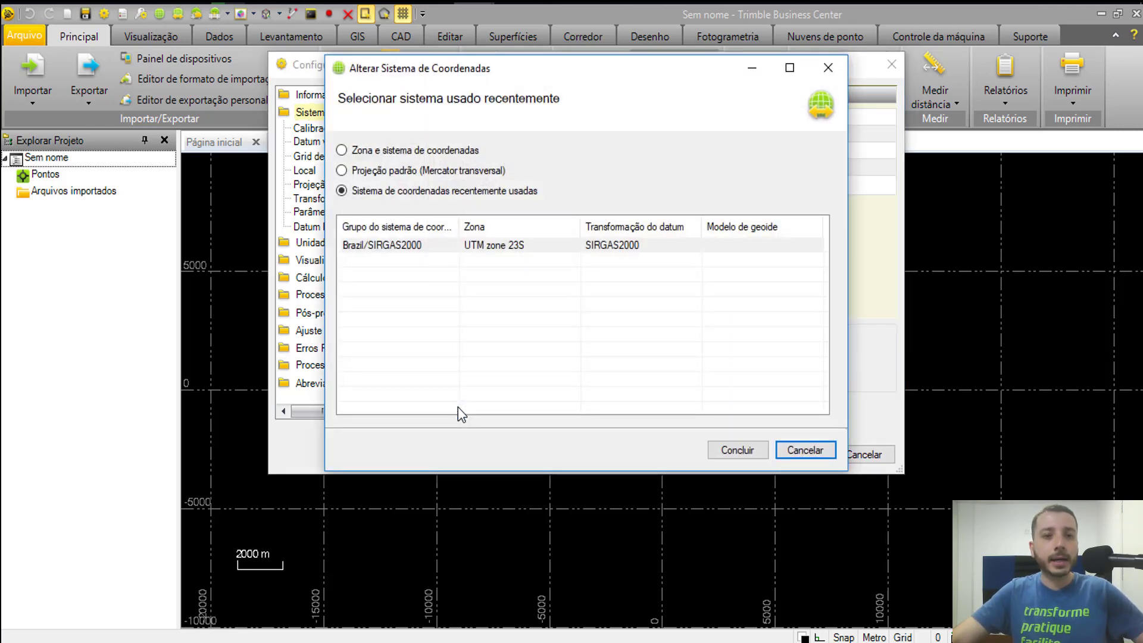
click(421, 153)
click(420, 153)
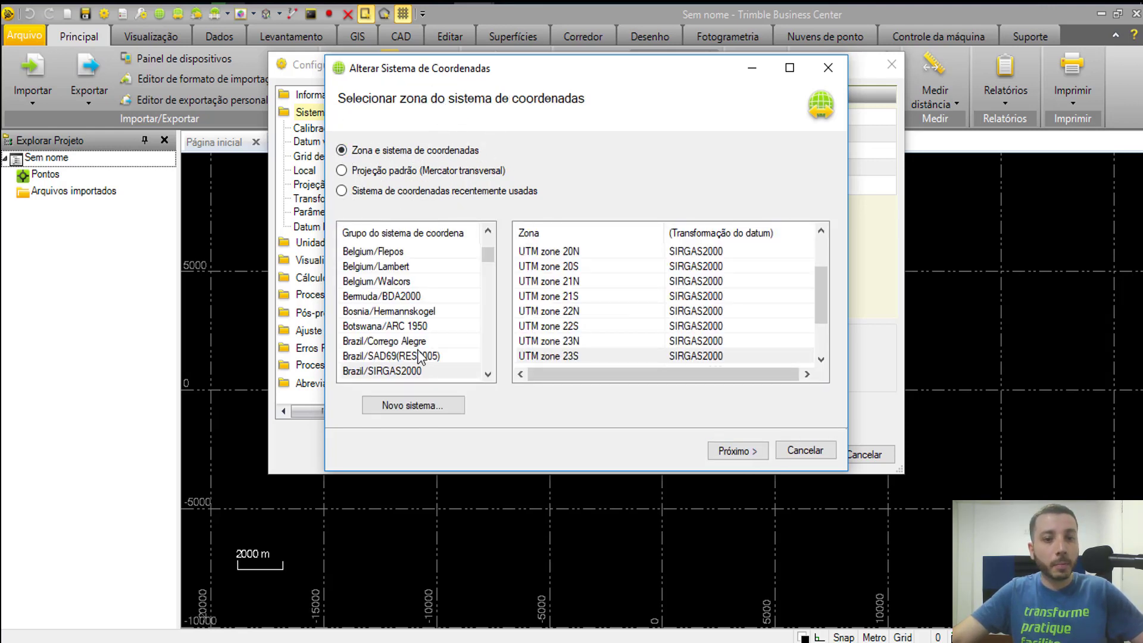
click(361, 356)
click(393, 371)
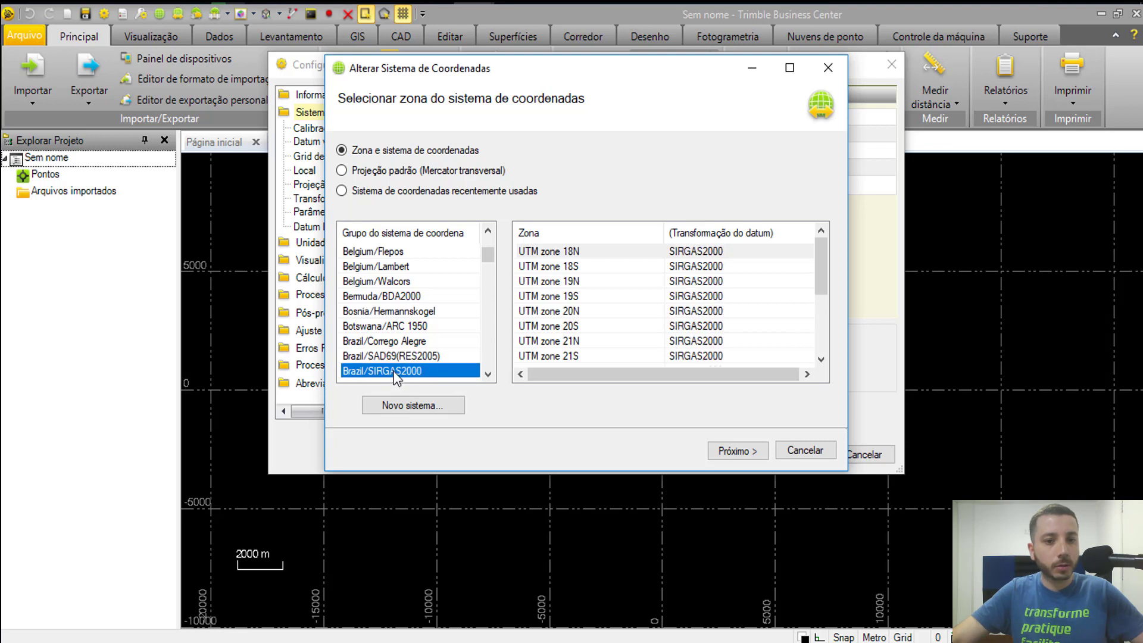
click(409, 372)
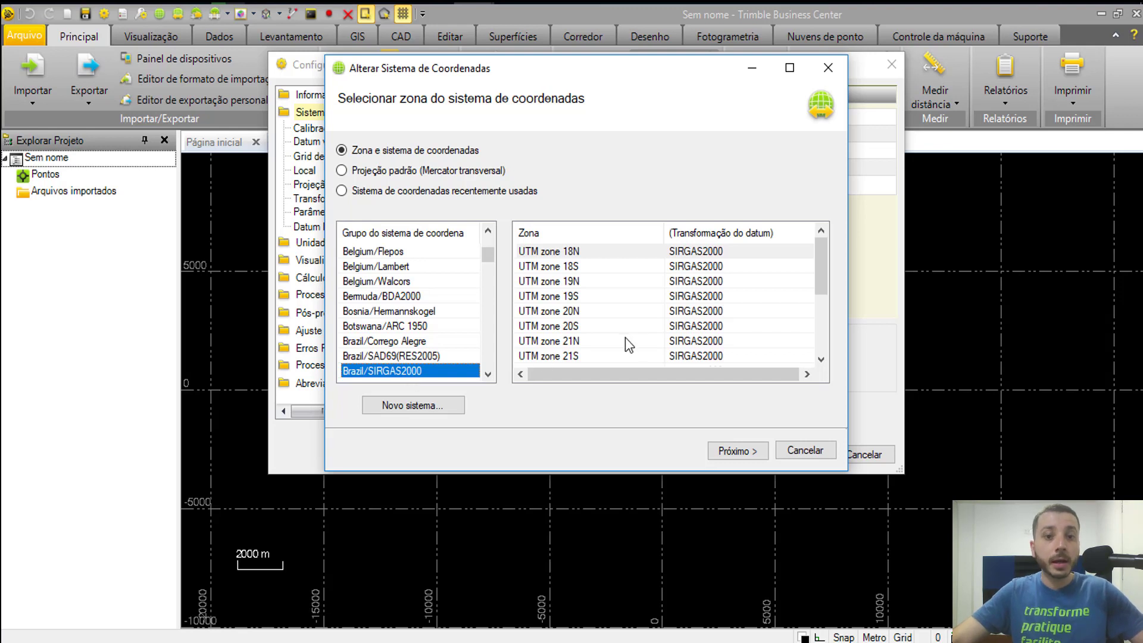
drag(822, 258, 820, 302)
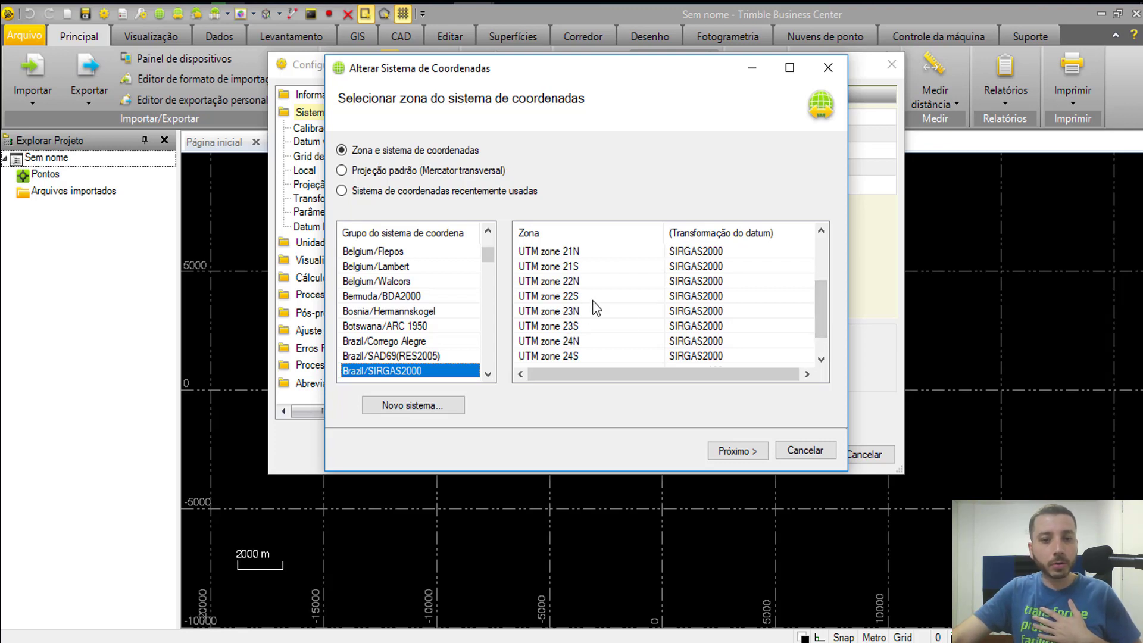
click(580, 330)
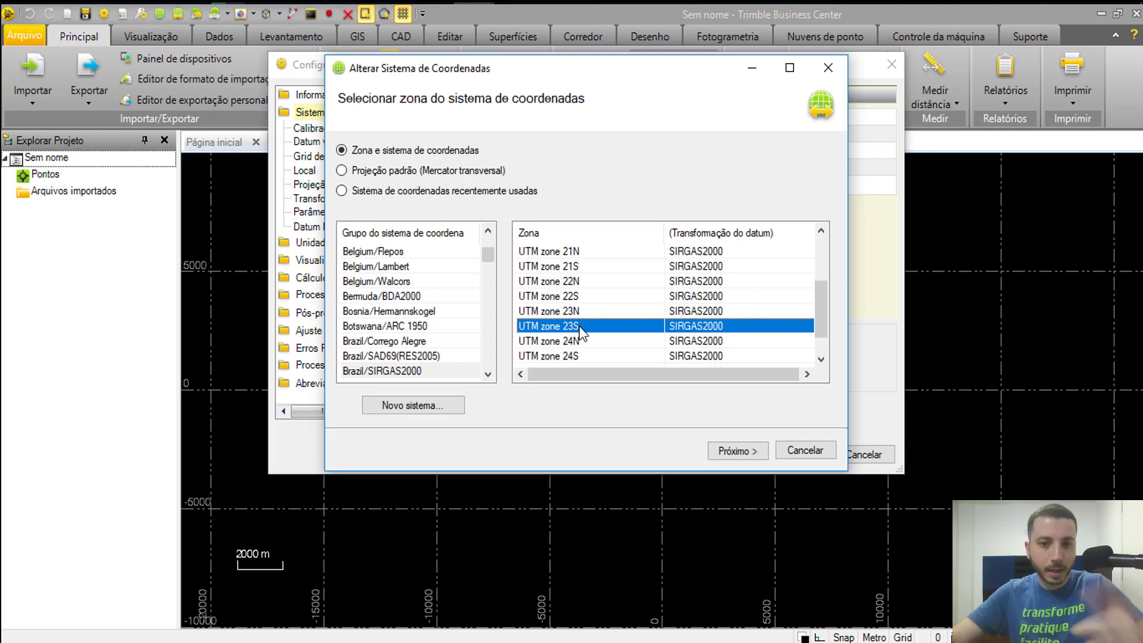
Choose no geoid model and finish the coordinate system change.
click(739, 451)
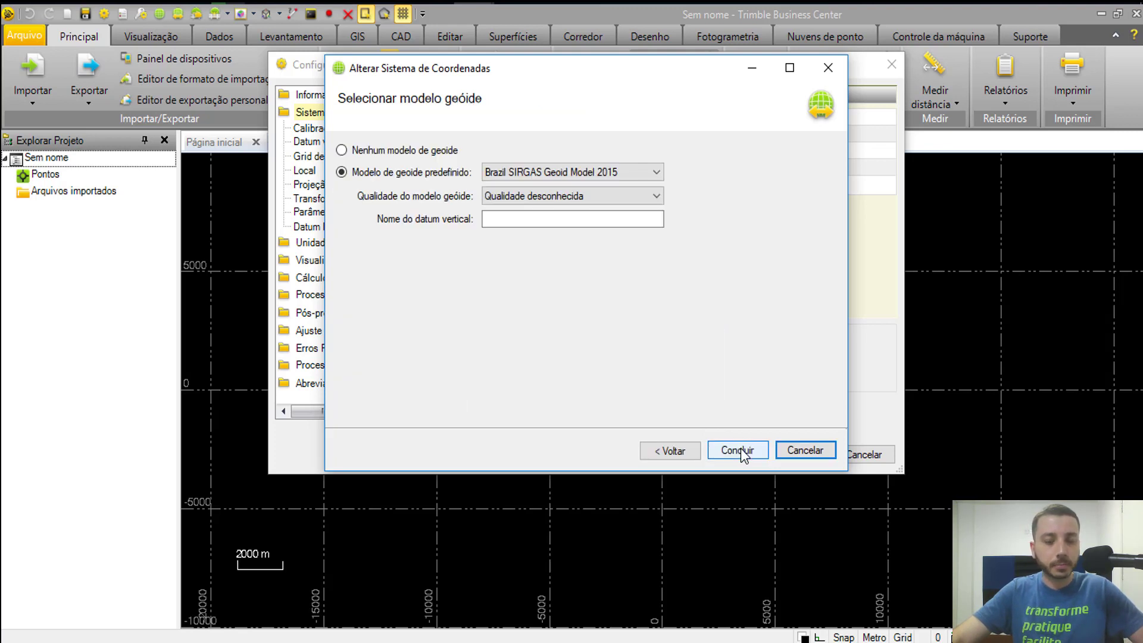
click(404, 155)
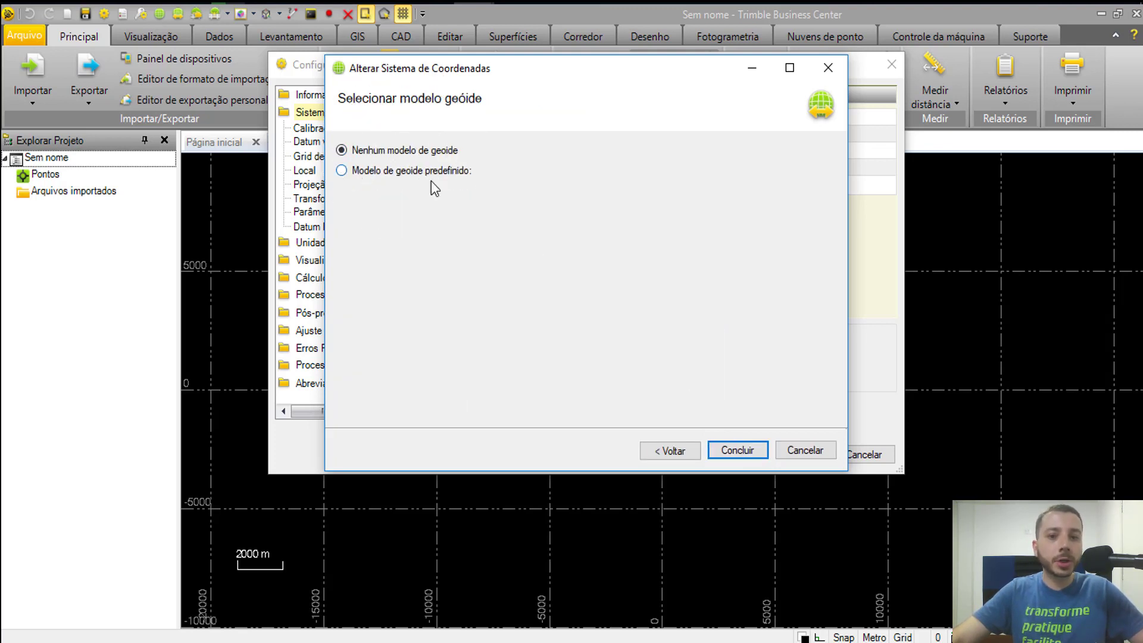
click(744, 446)
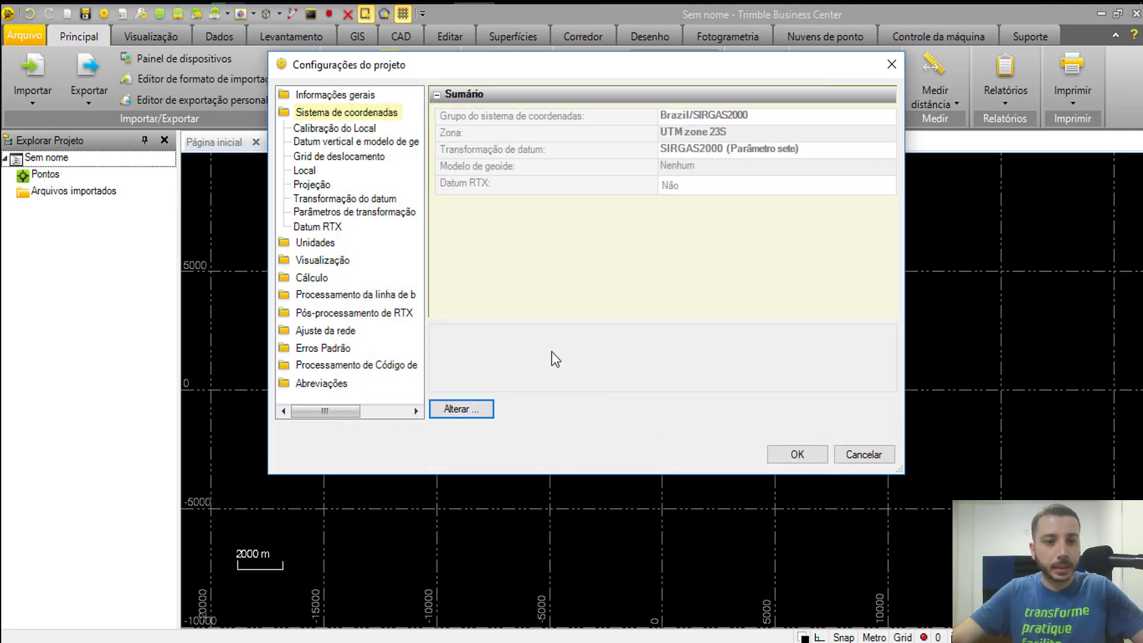
Set the coordinate units' decimal precision to 0,123 for latitude/longitude and 0,12 for coordinate and elevation, and set expanding horizontal standard errors to Sim.
click(316, 243)
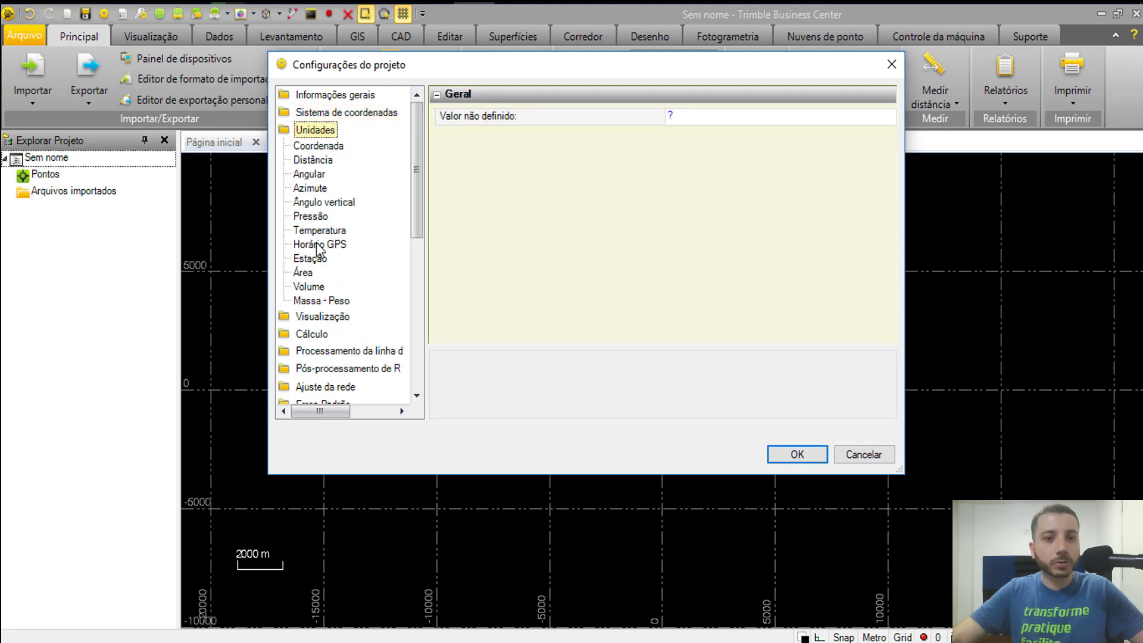
click(328, 149)
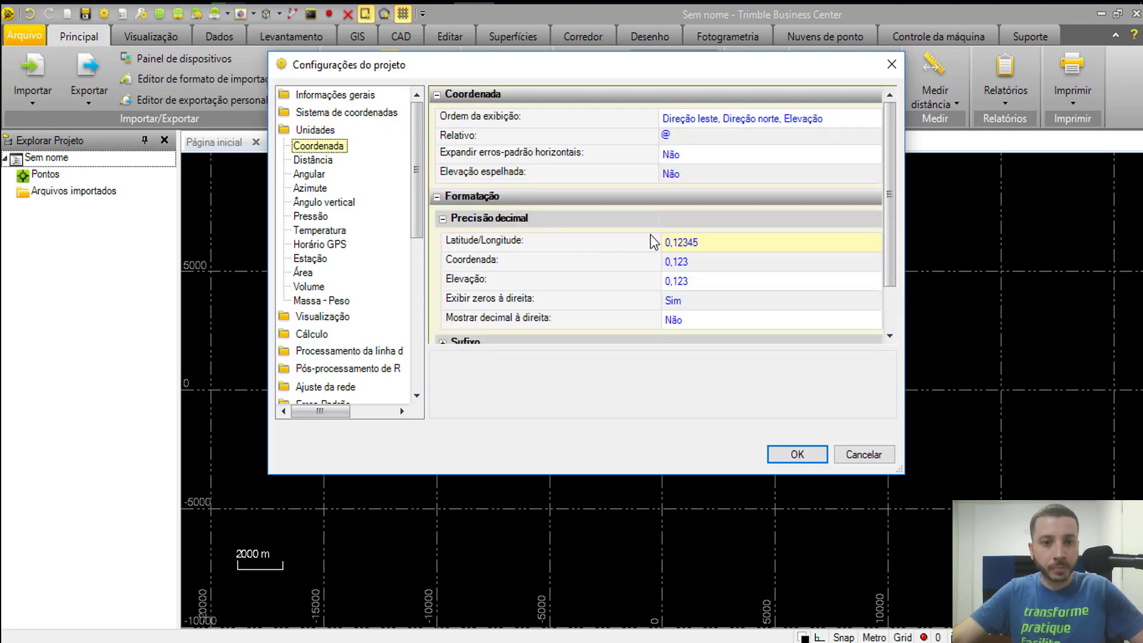
click(679, 243)
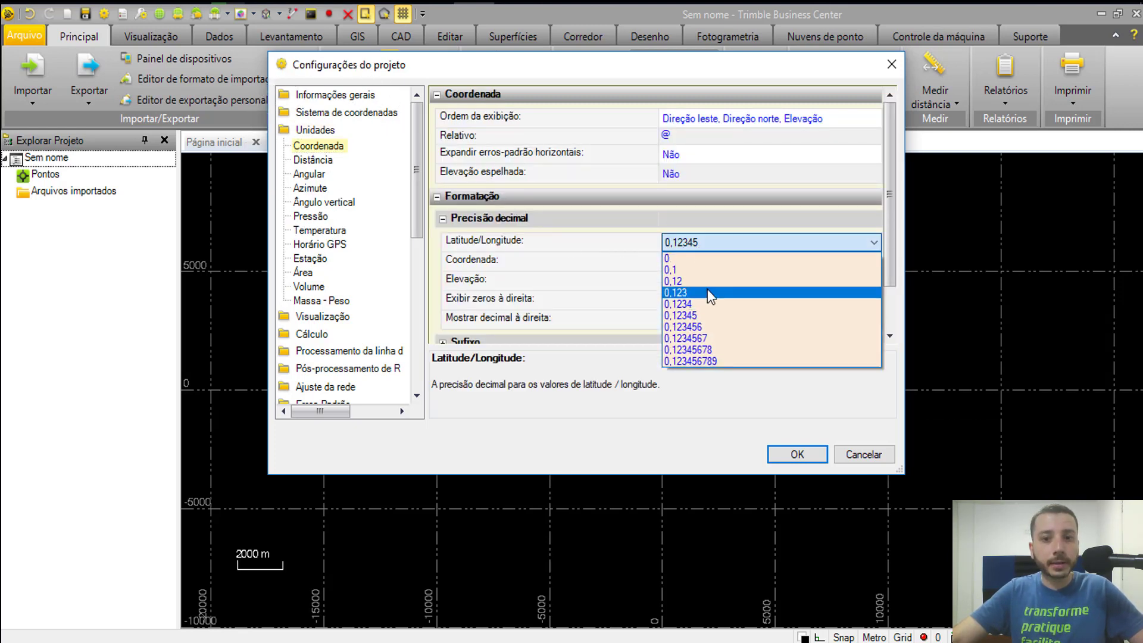
click(709, 292)
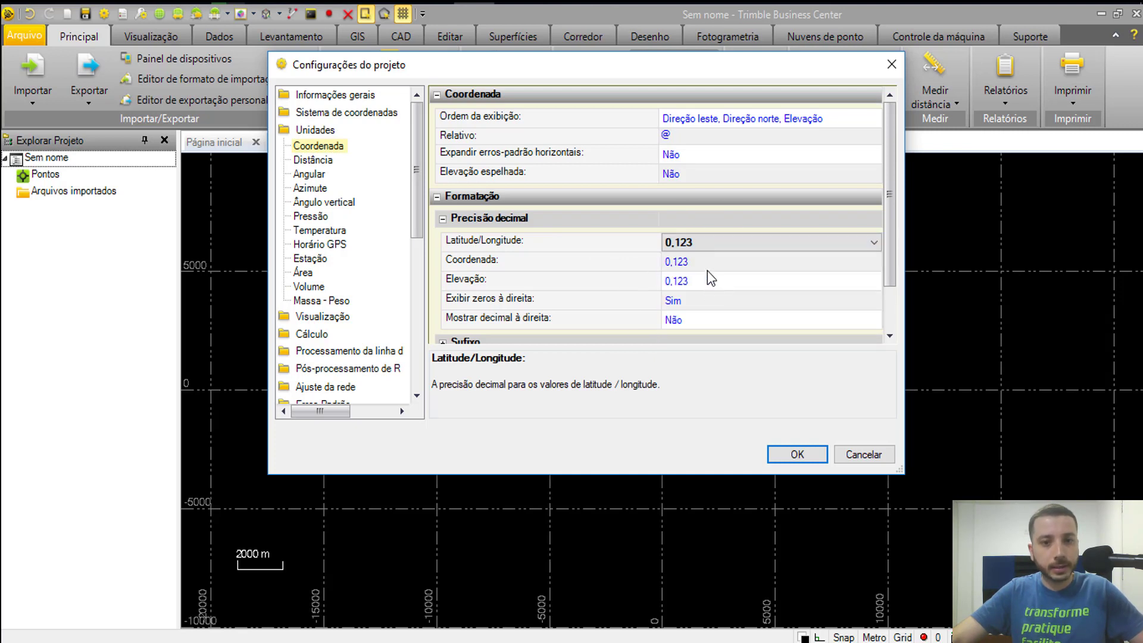
click(709, 263)
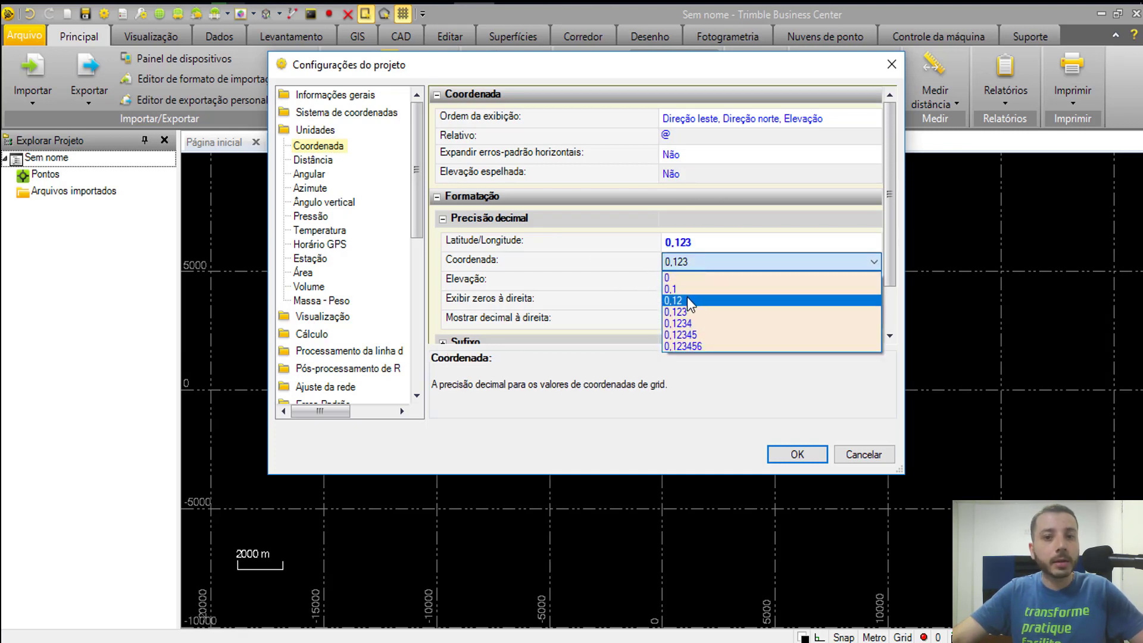
click(687, 301)
click(693, 281)
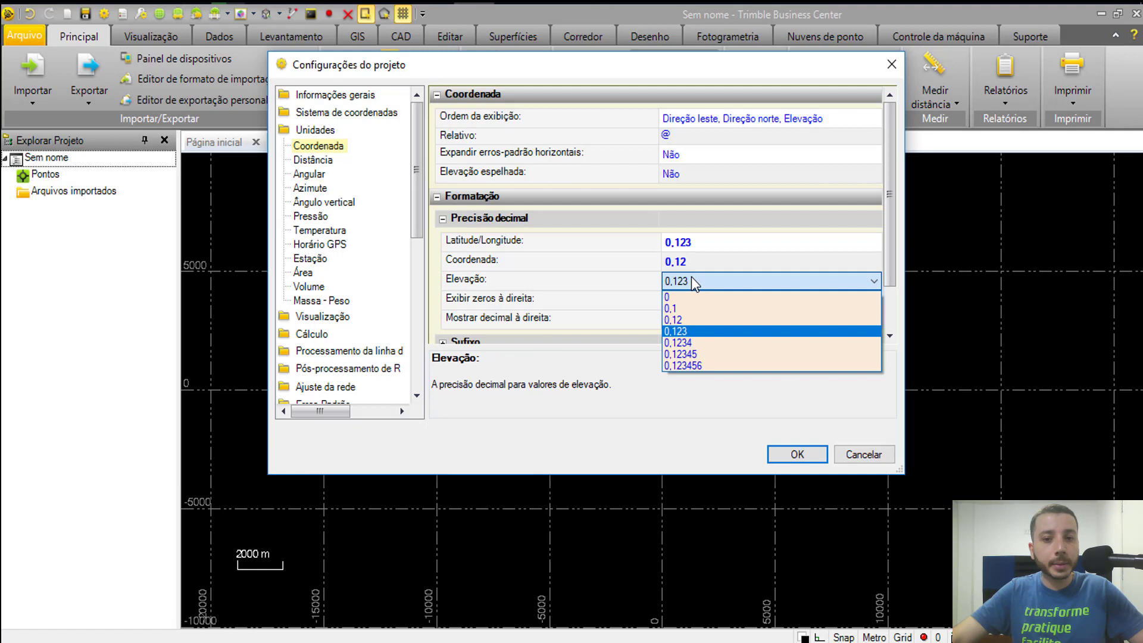
click(691, 322)
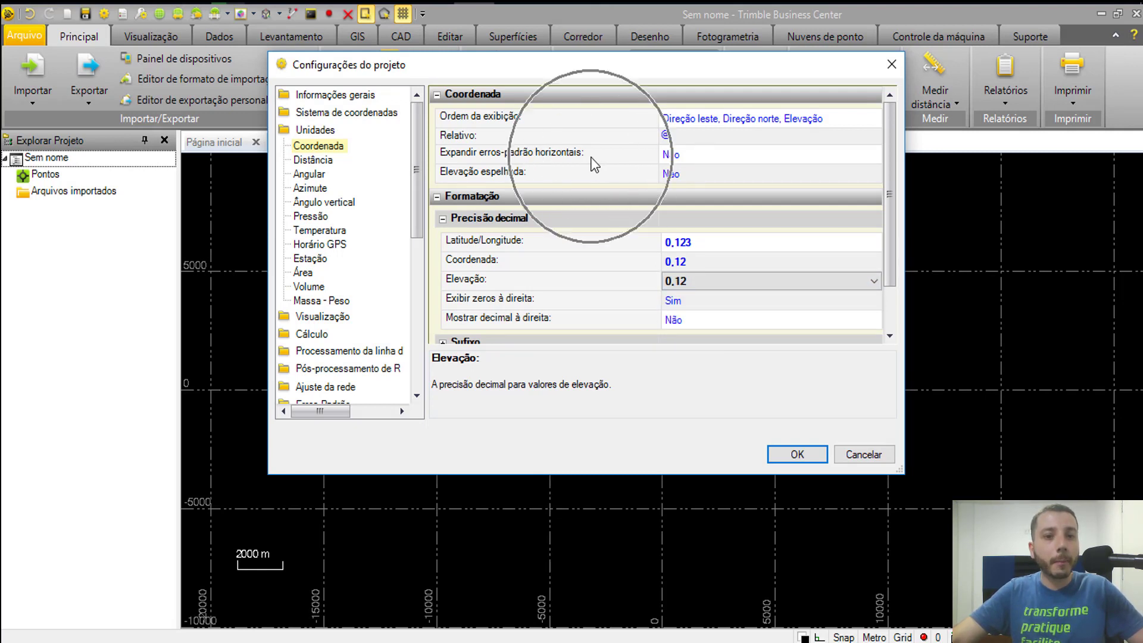
click(667, 156)
click(687, 171)
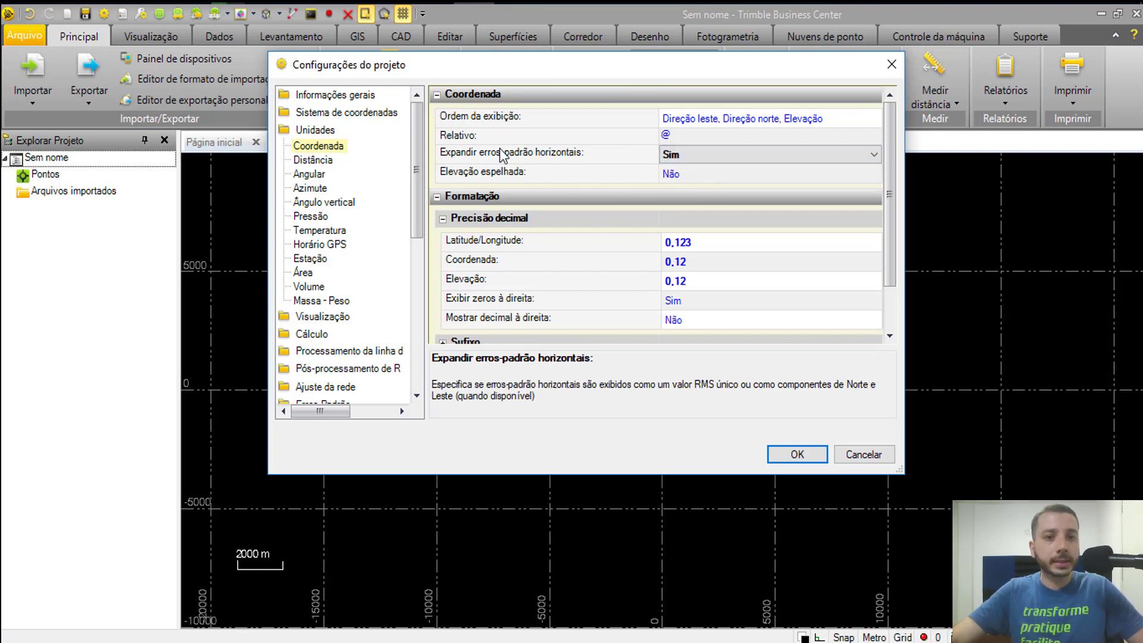
Set the distance unit's decimal precision to 0,12.
click(313, 162)
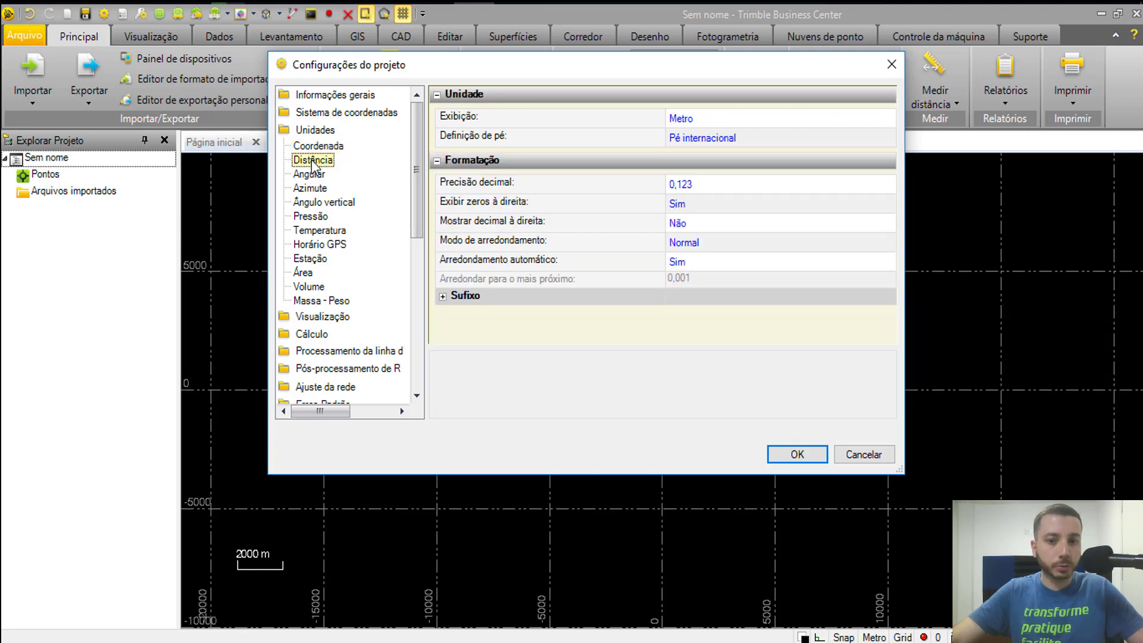
click(713, 185)
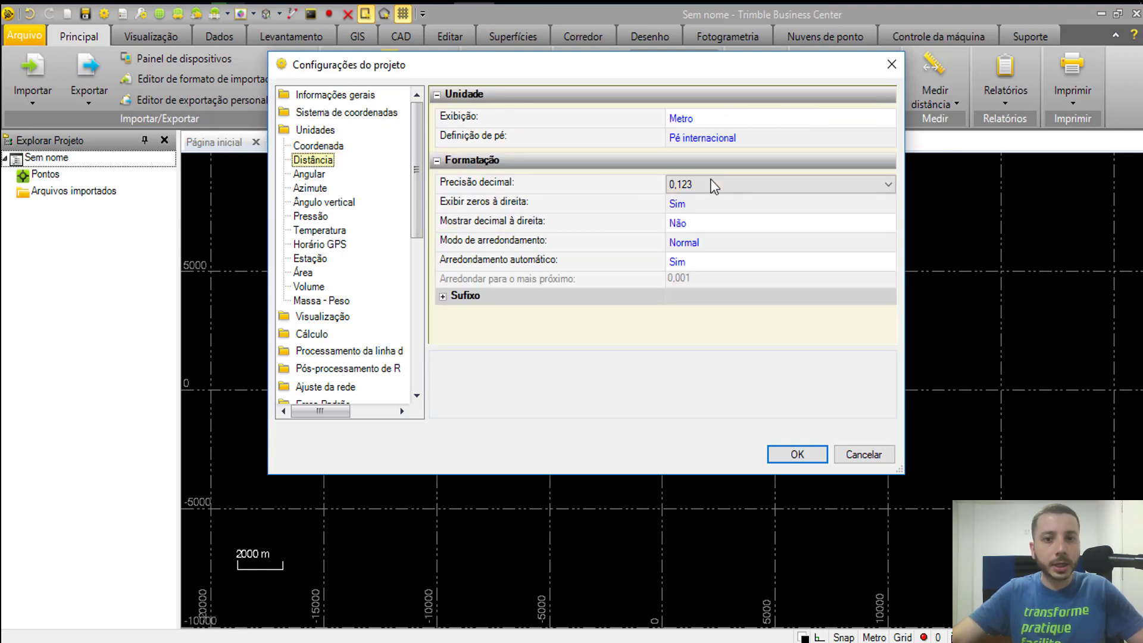
click(713, 223)
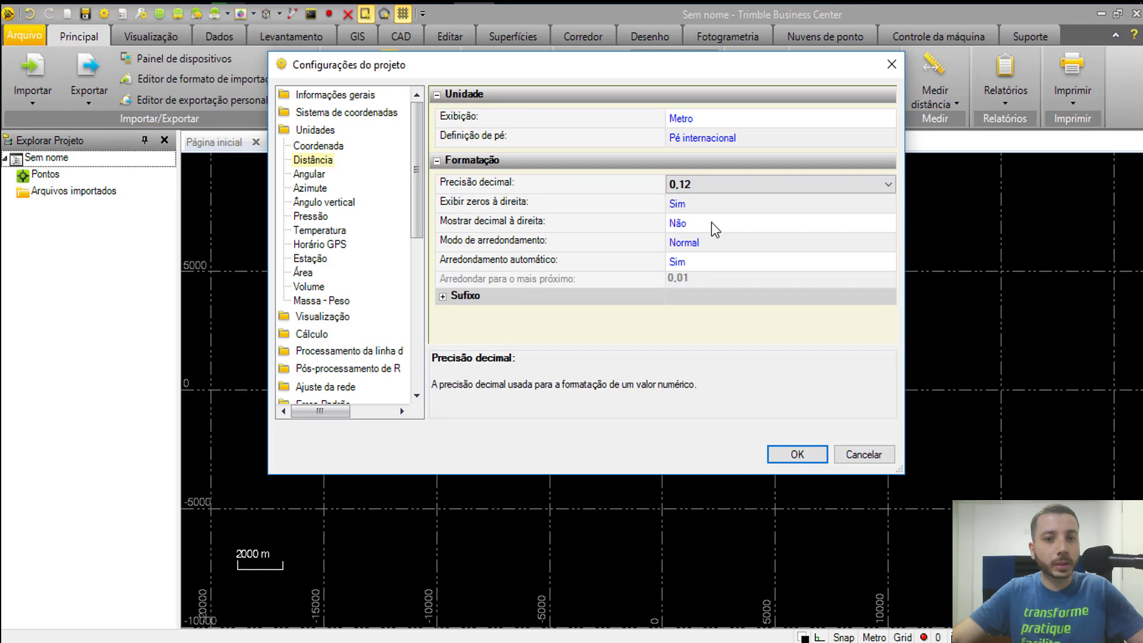
Examine the horizontal and vertical survey-quality point tolerances in the calculation settings.
drag(420, 178, 429, 221)
double_click(319, 239)
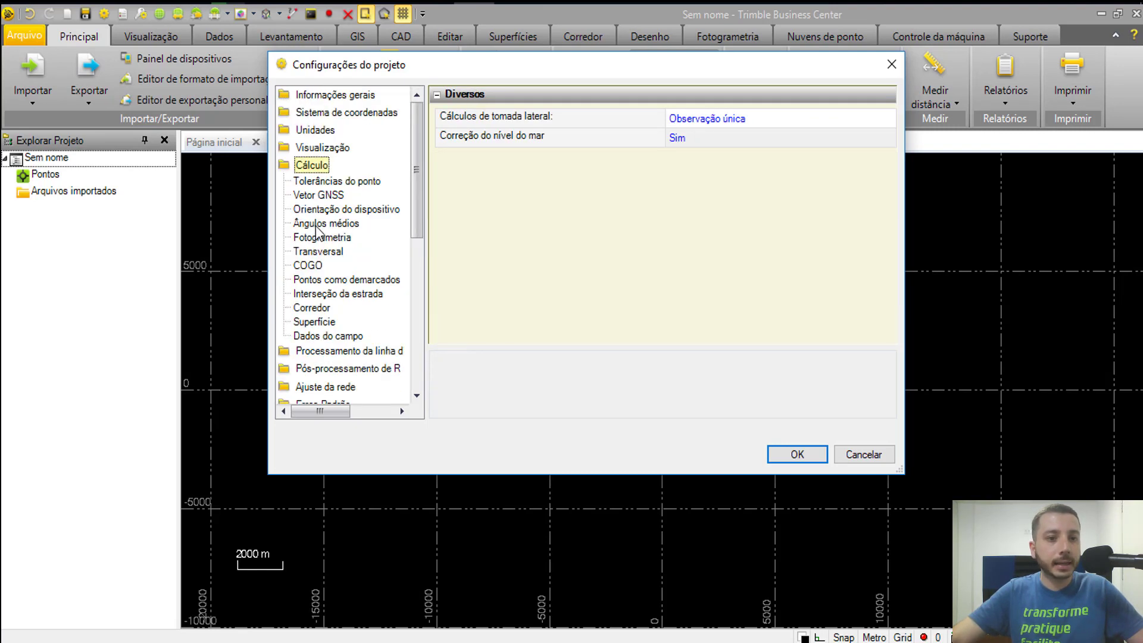
key(ctrl)
key(ctrl)
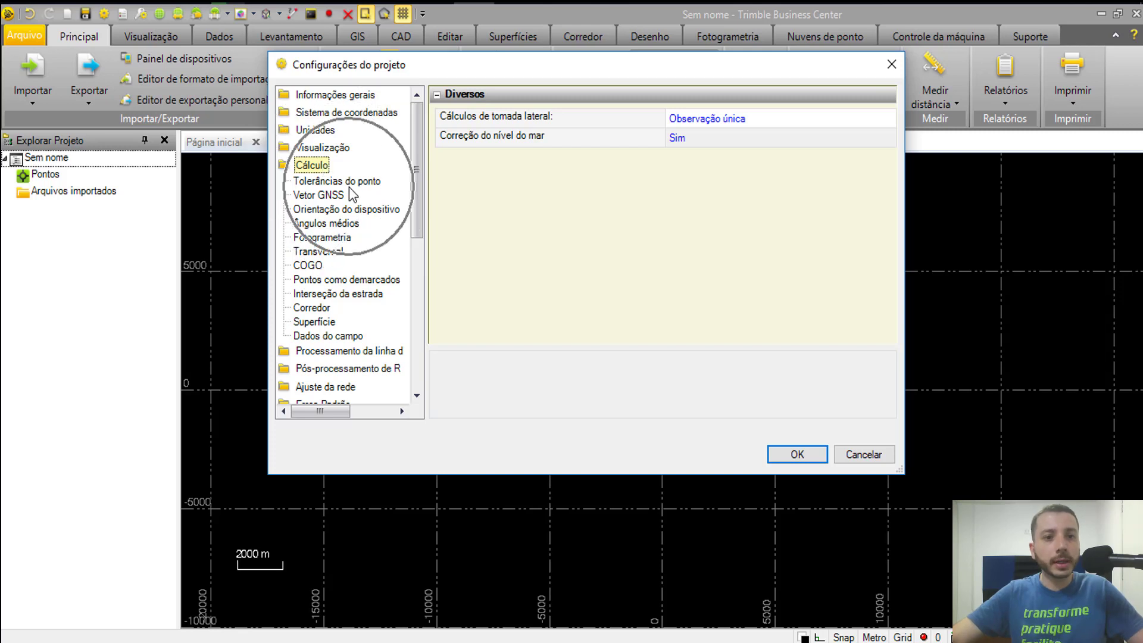
key(ctrl)
click(351, 182)
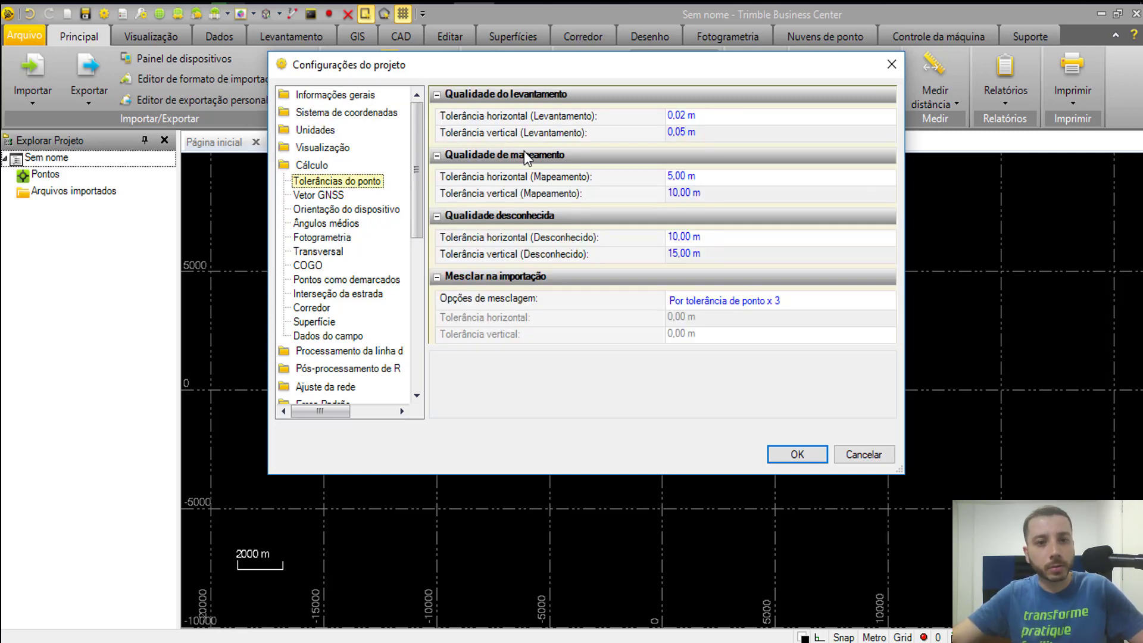
click(532, 119)
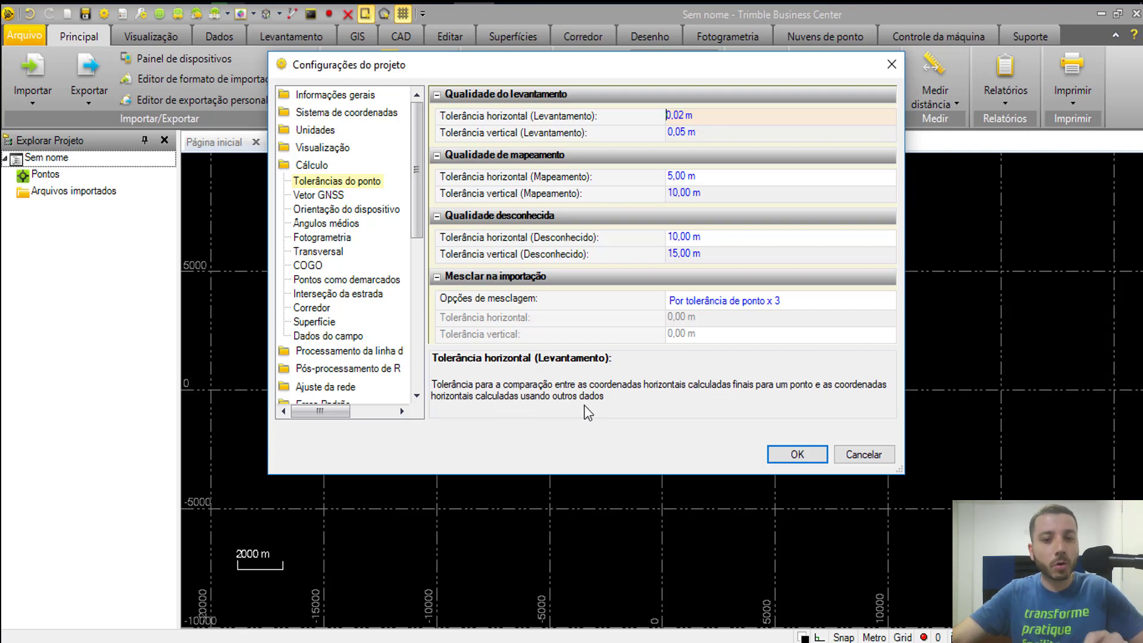
click(734, 138)
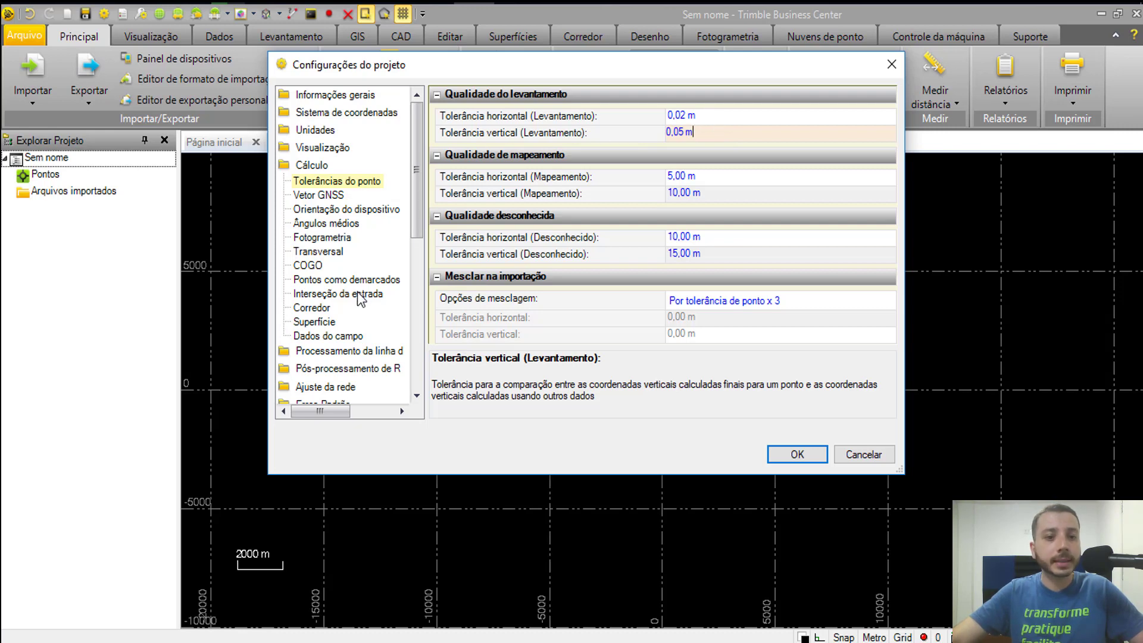
Set the standard errors' confidence level scale to 1 sigma and apply the project settings.
drag(418, 202, 421, 252)
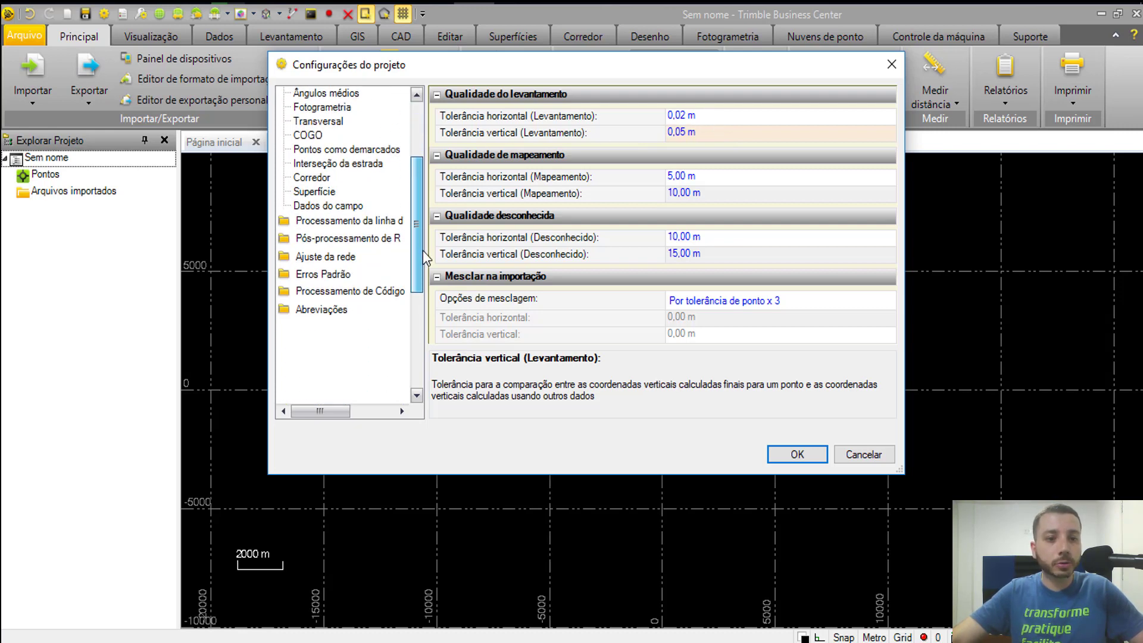
click(333, 291)
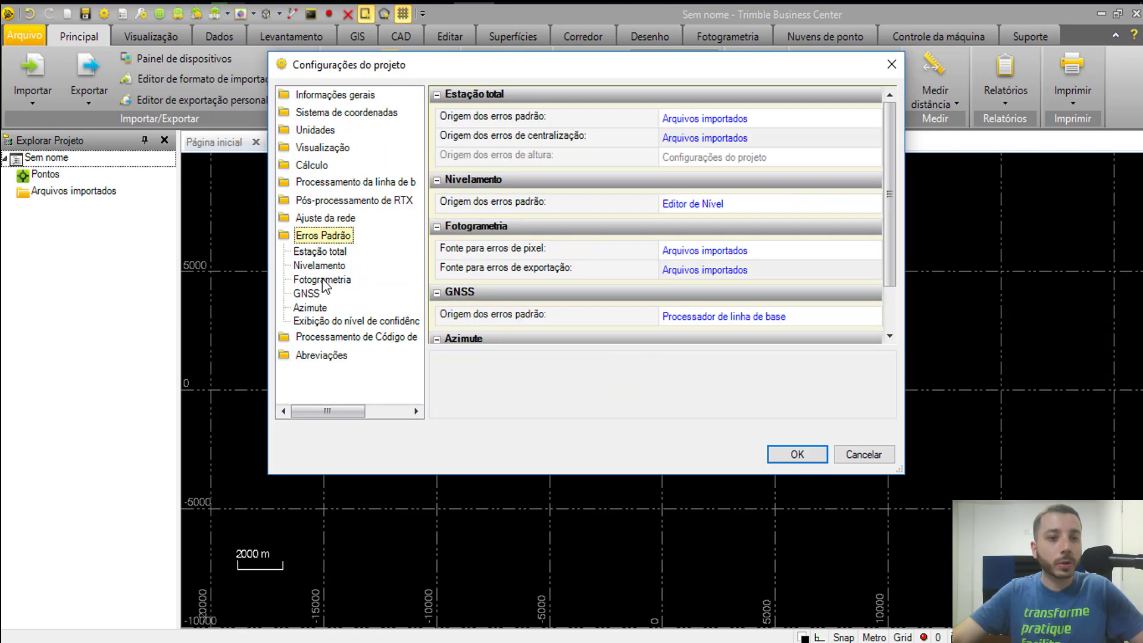
click(362, 322)
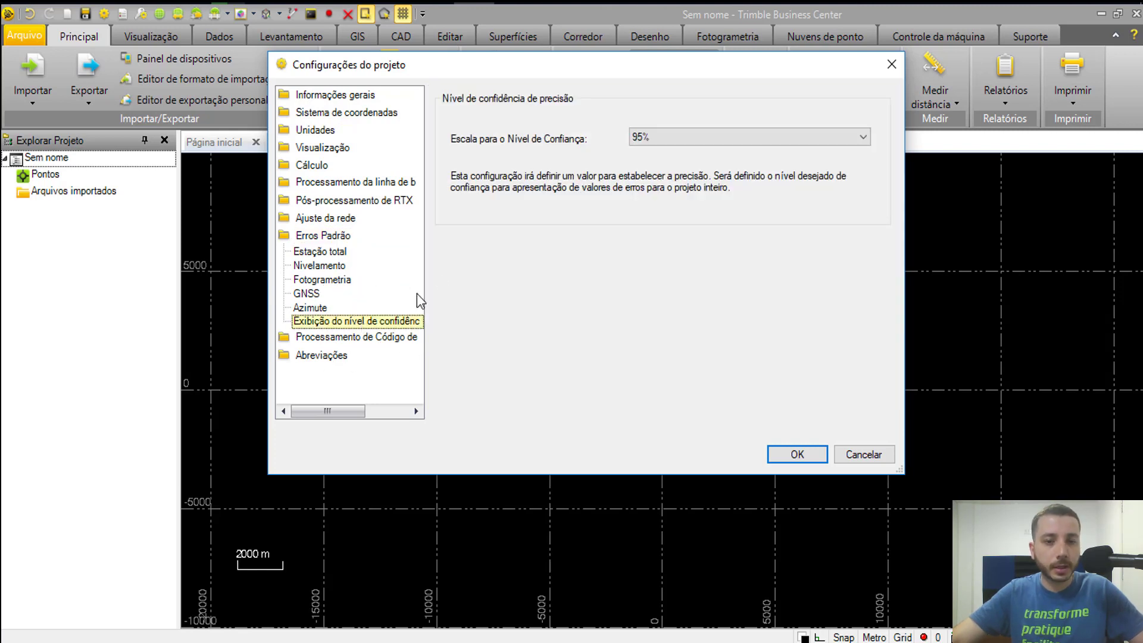
click(675, 141)
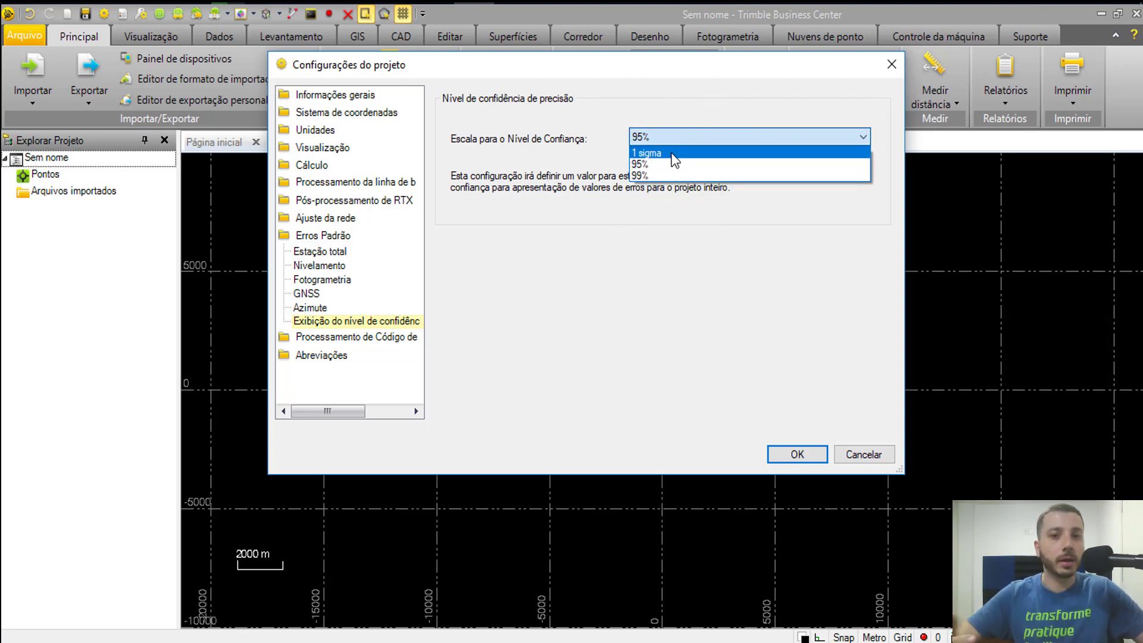
click(676, 154)
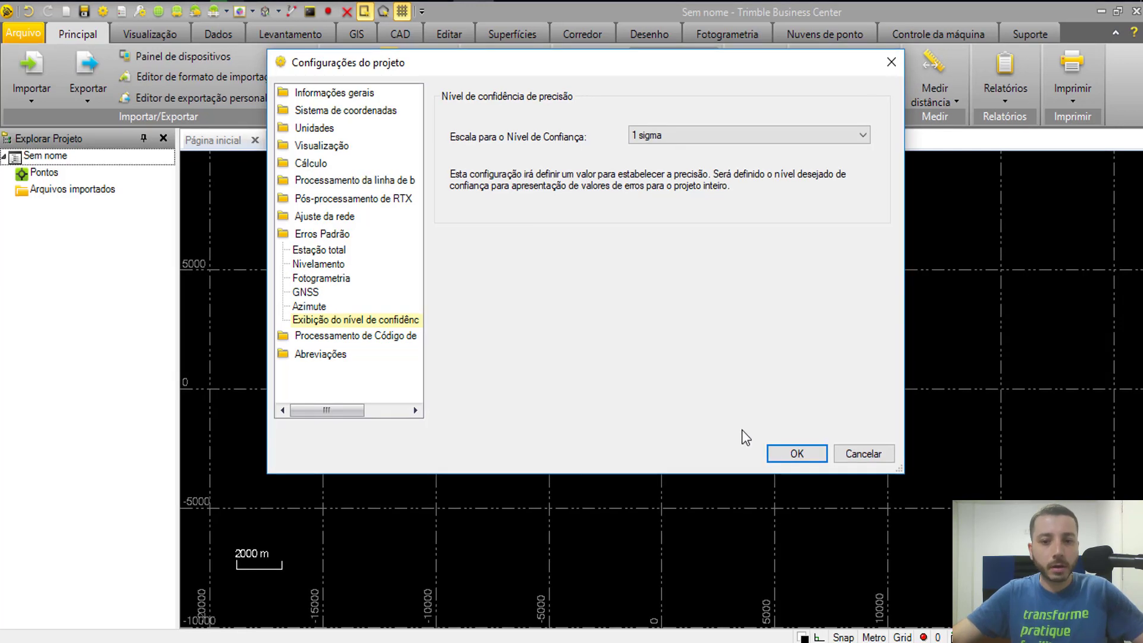
click(793, 460)
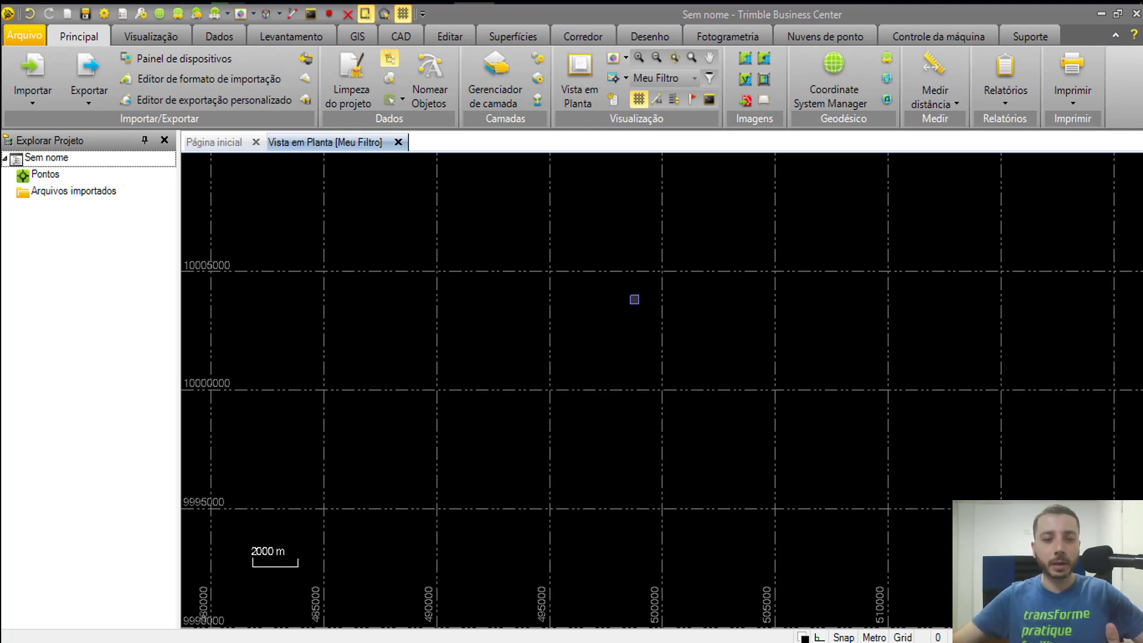
Save the project as a template named "Curso de processamento GNSS" and make it the default template.
click(24, 35)
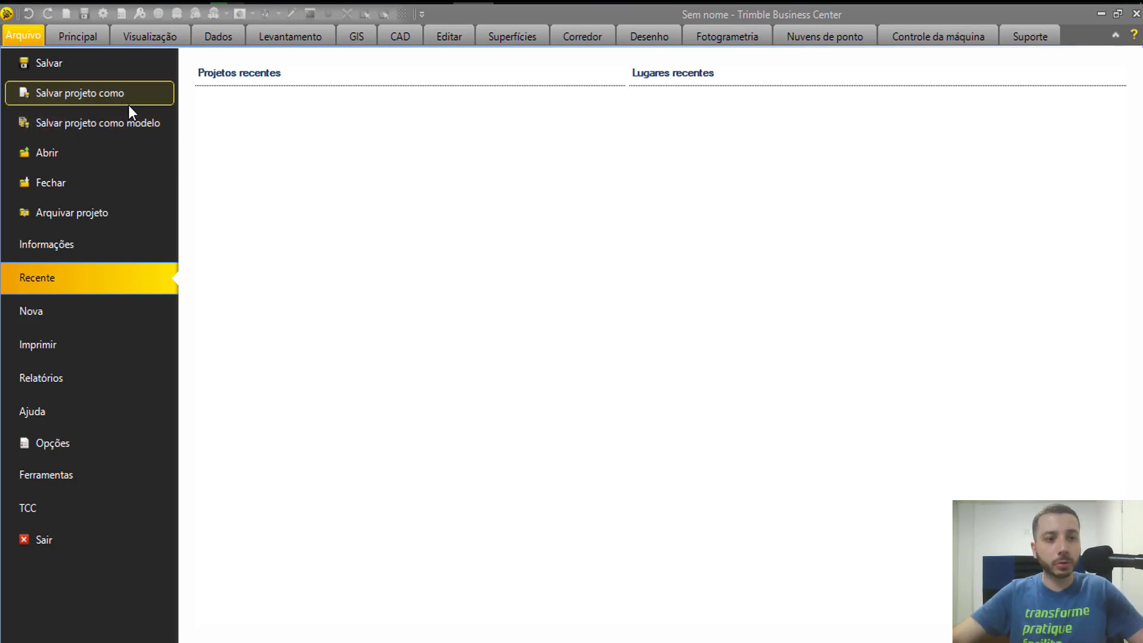
click(155, 123)
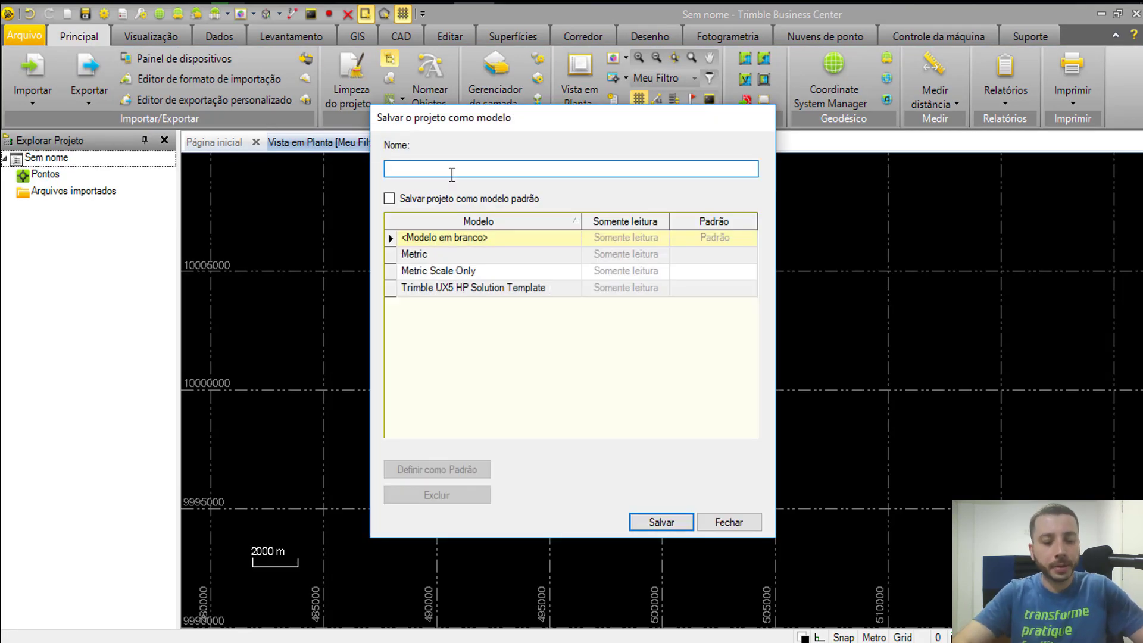
text(Curso )
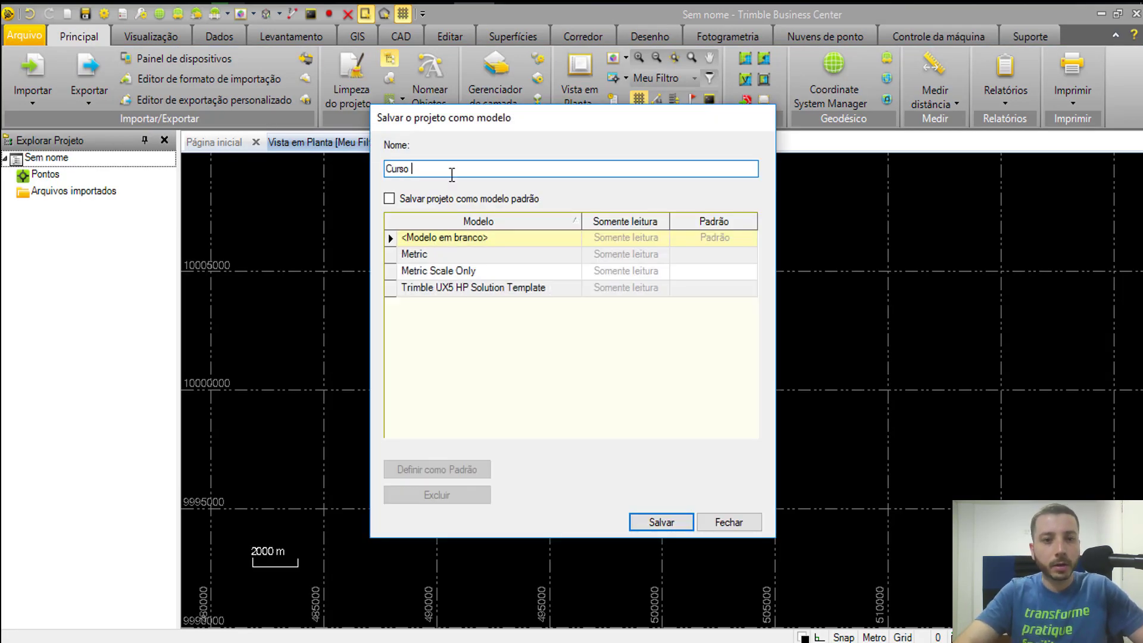
text(de processam)
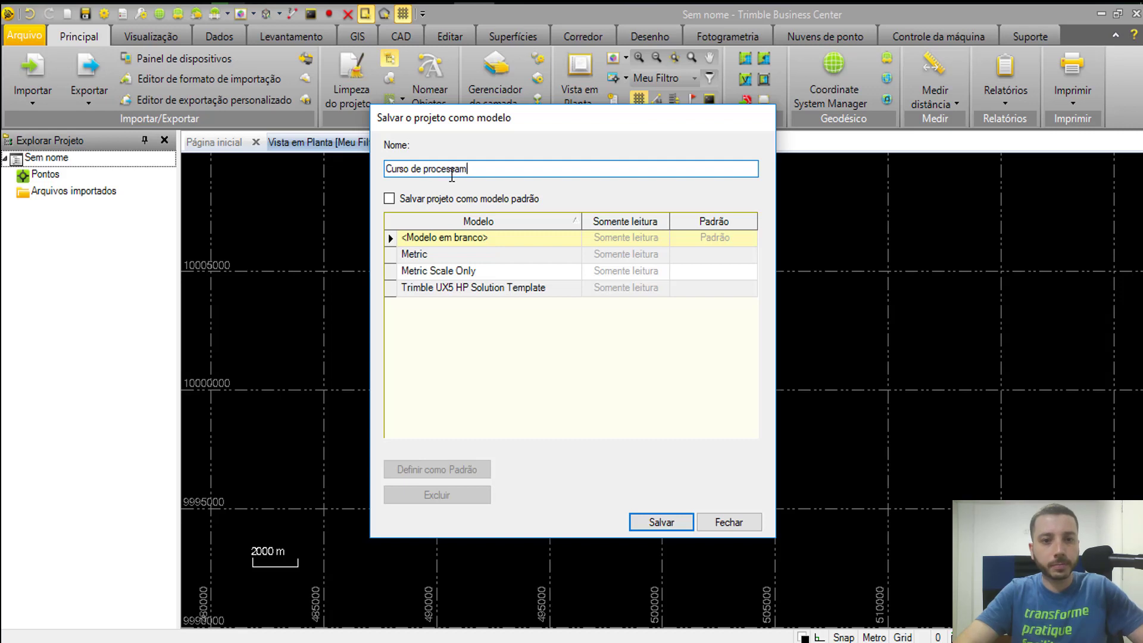
text(ento GNSS)
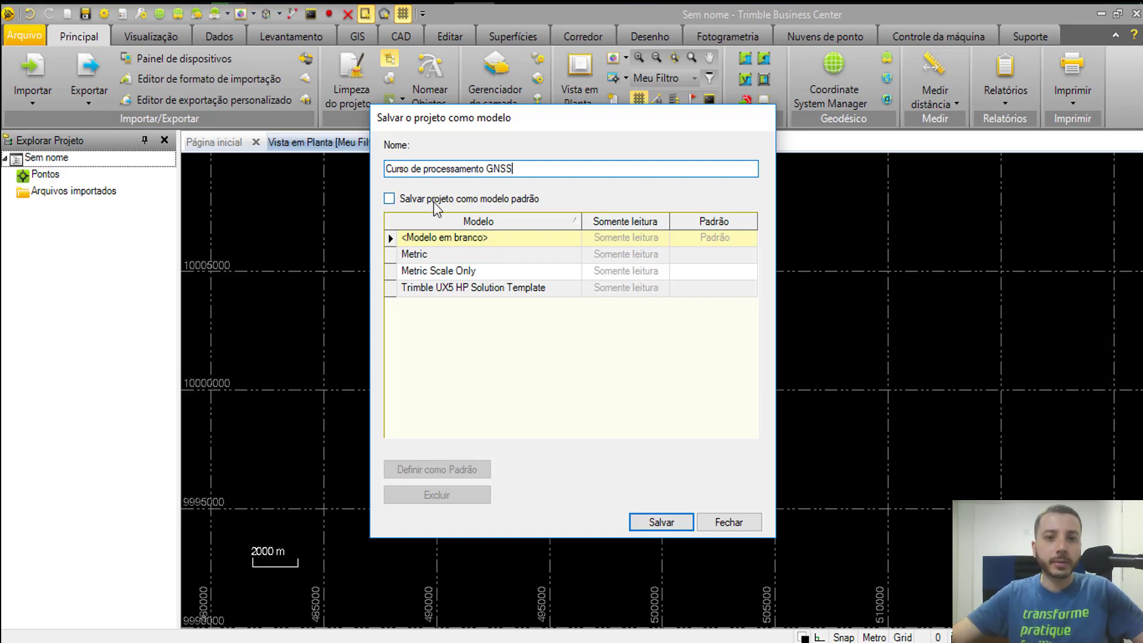
click(435, 204)
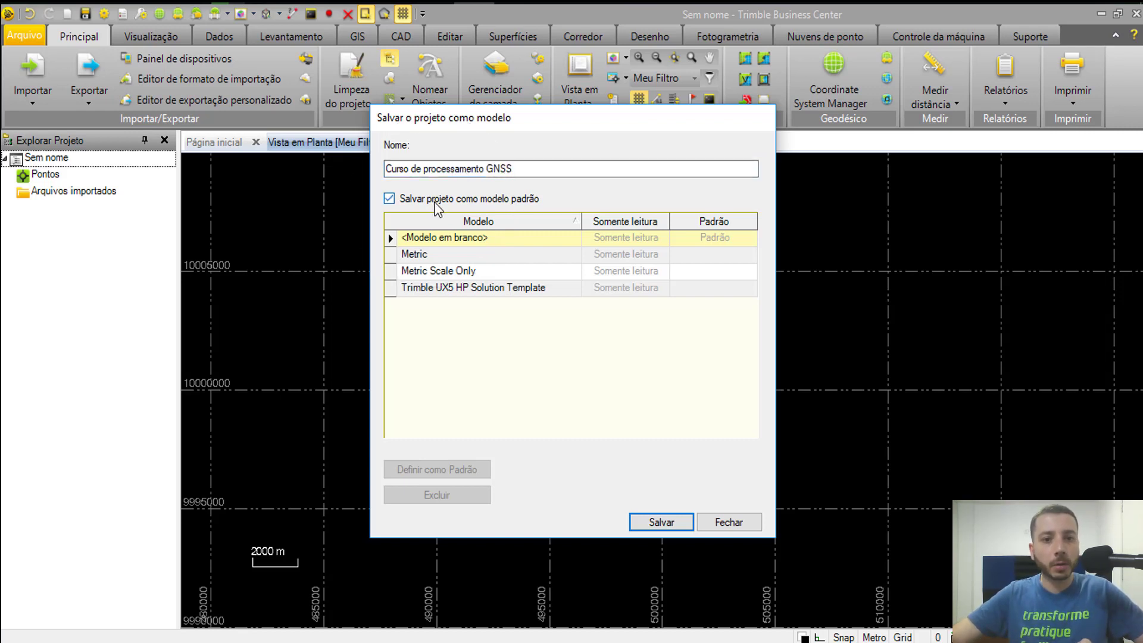
click(666, 524)
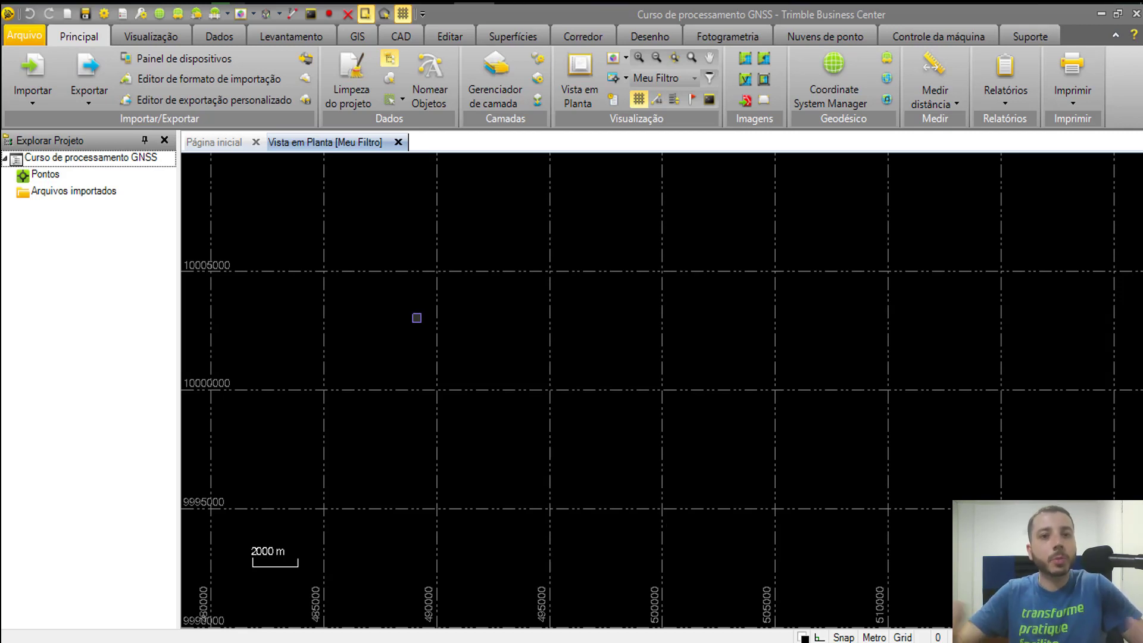
Bring the raw receiver file 97281751.18O for point 9728 into the project from the file explorer.
click(31, 96)
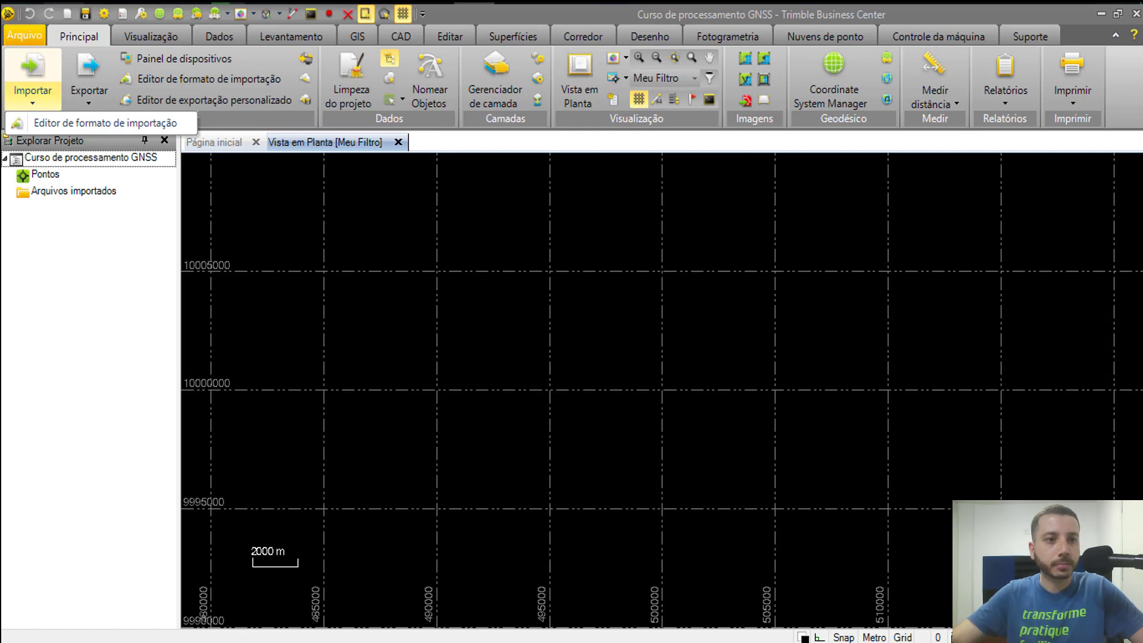
key(alt+Tab)
drag(346, 313, 613, 285)
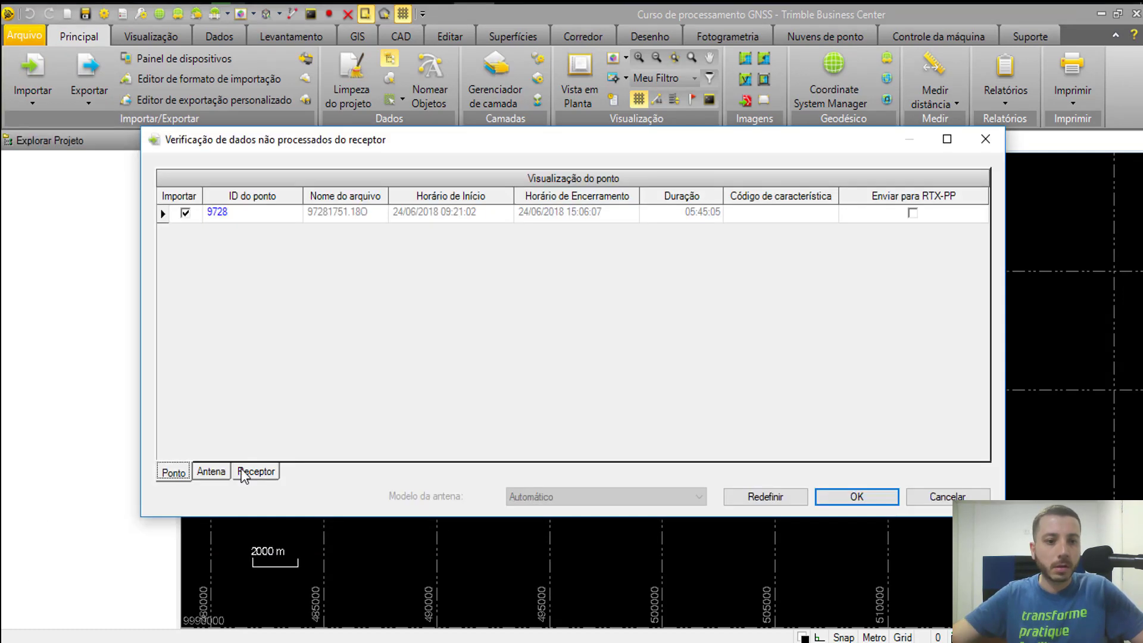
Set point 9728's antenna manufacturer to Topcon and its antenna type to HiPer V.
click(219, 472)
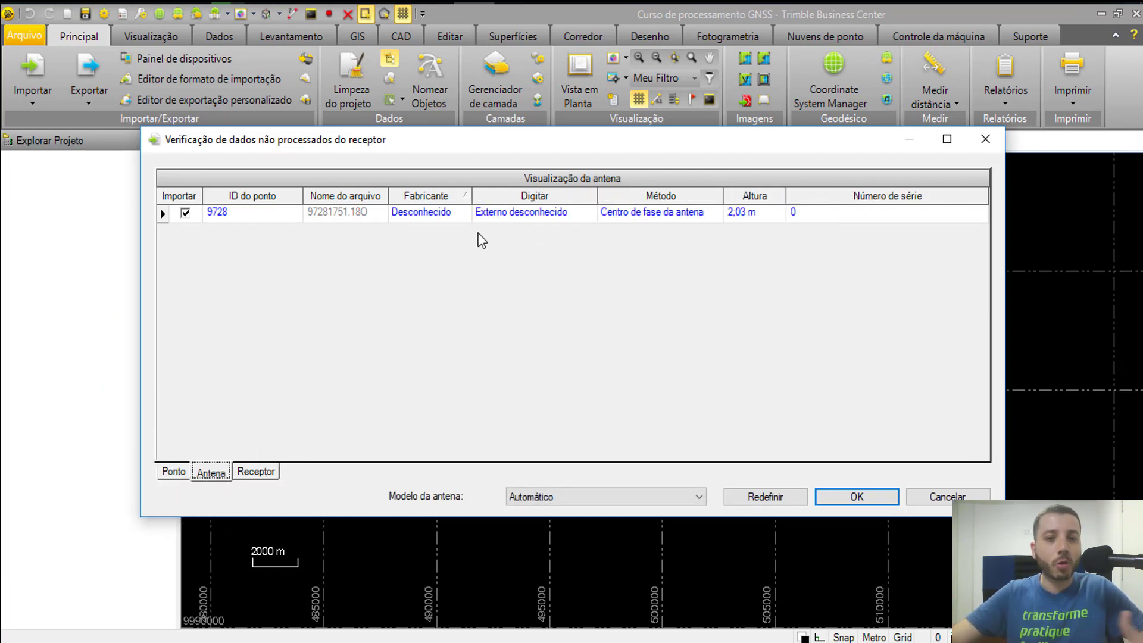
click(459, 216)
click(464, 214)
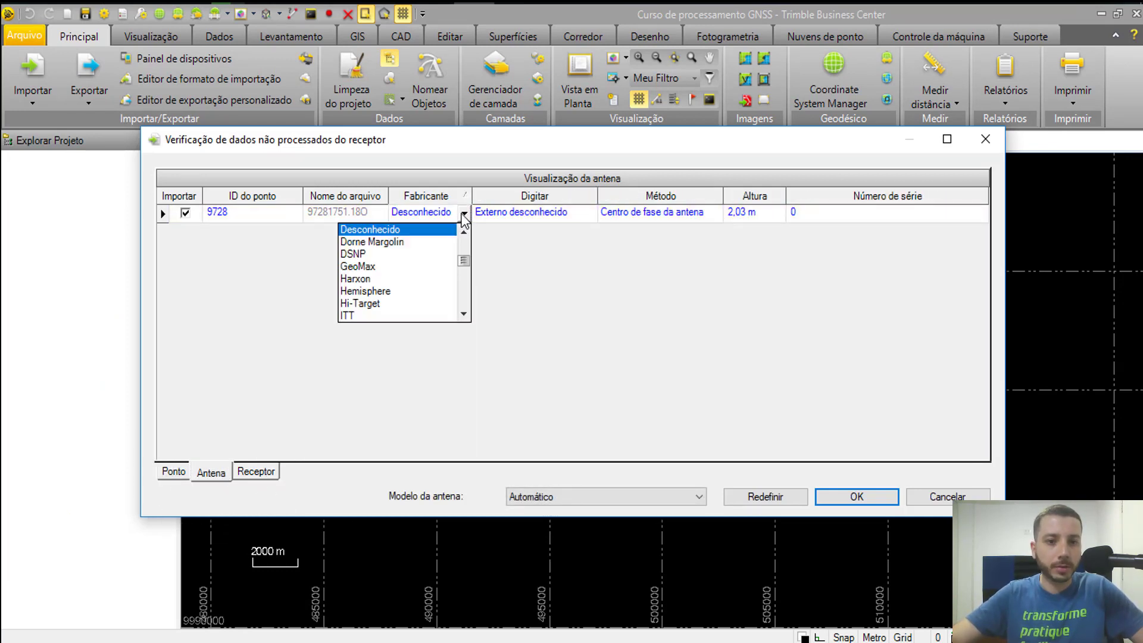
scroll(419, 255, down, 2)
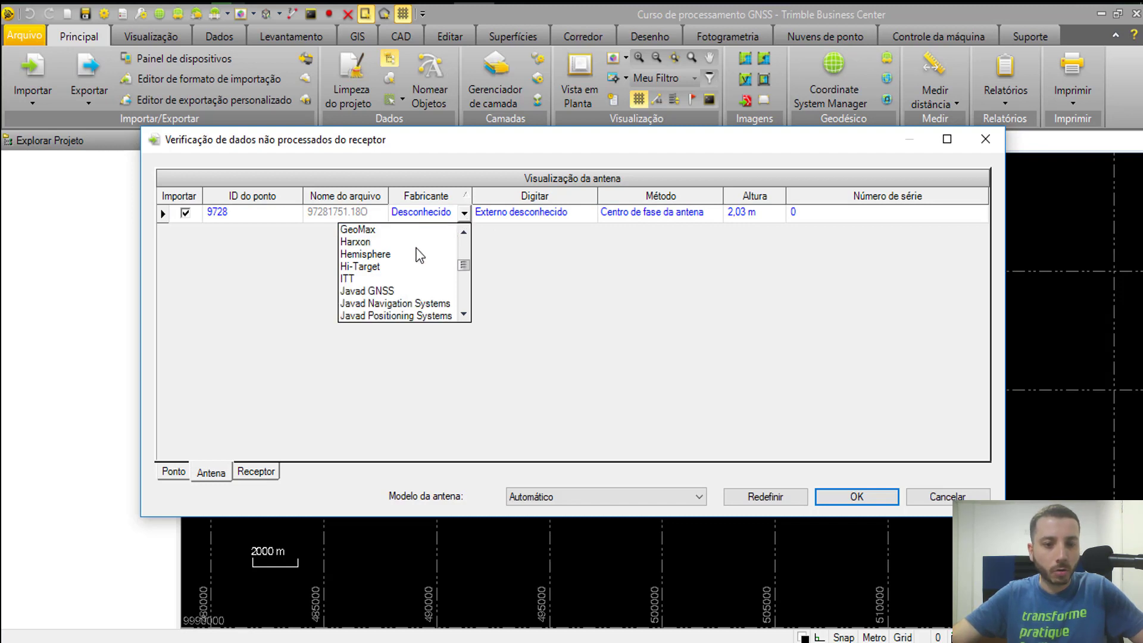
scroll(421, 256, down, 7)
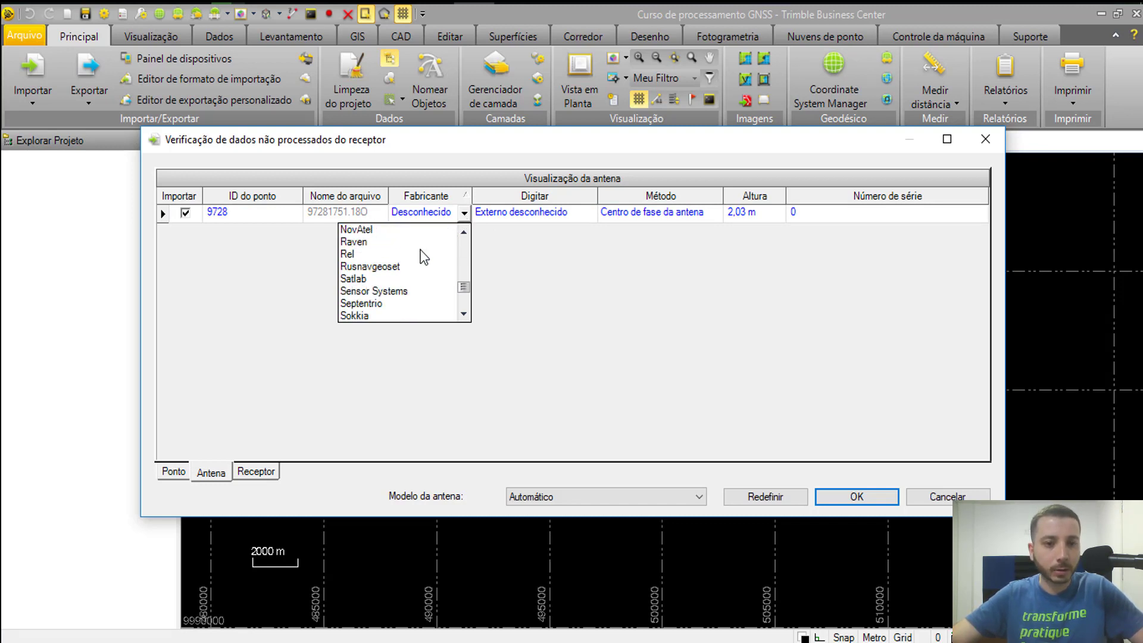
scroll(424, 256, down, 2)
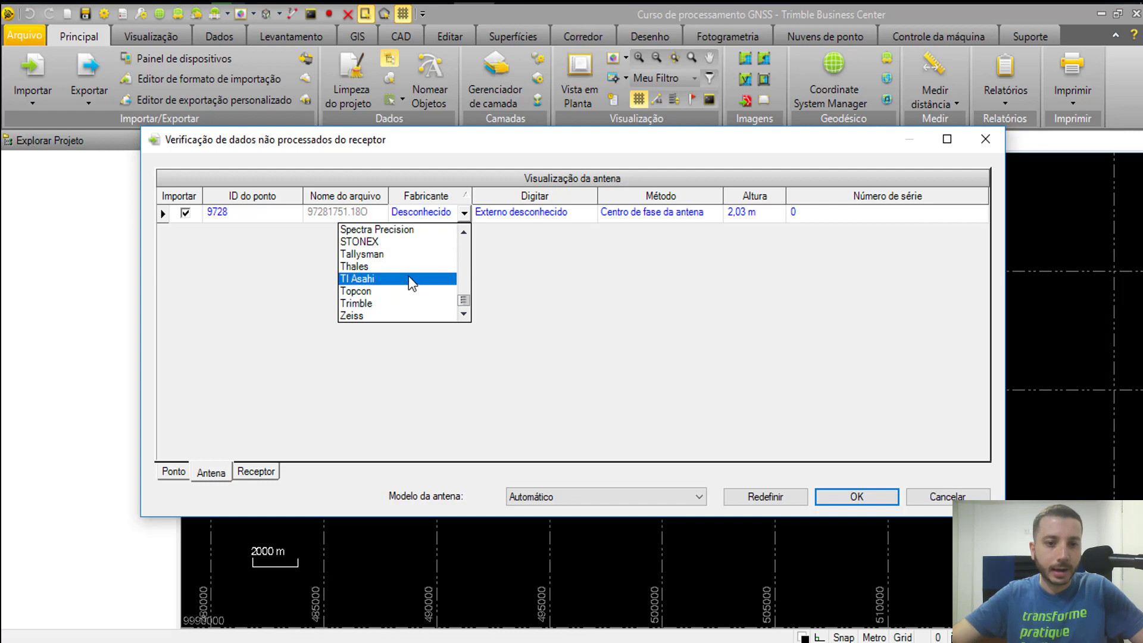
click(401, 291)
click(590, 212)
scroll(586, 268, down, 3)
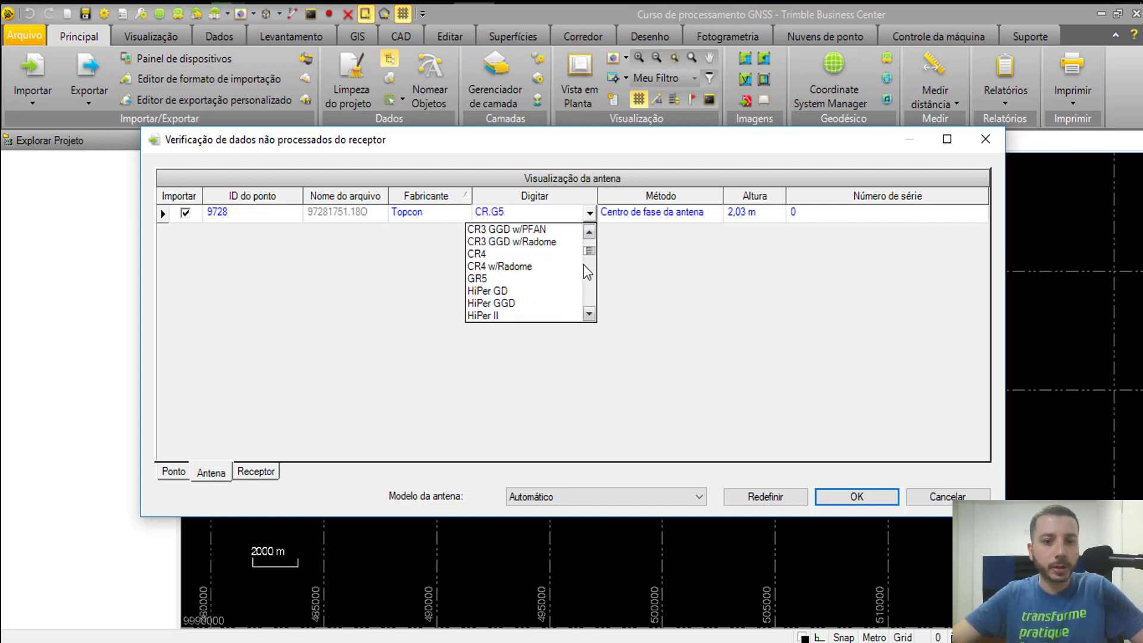
scroll(583, 268, down, 1)
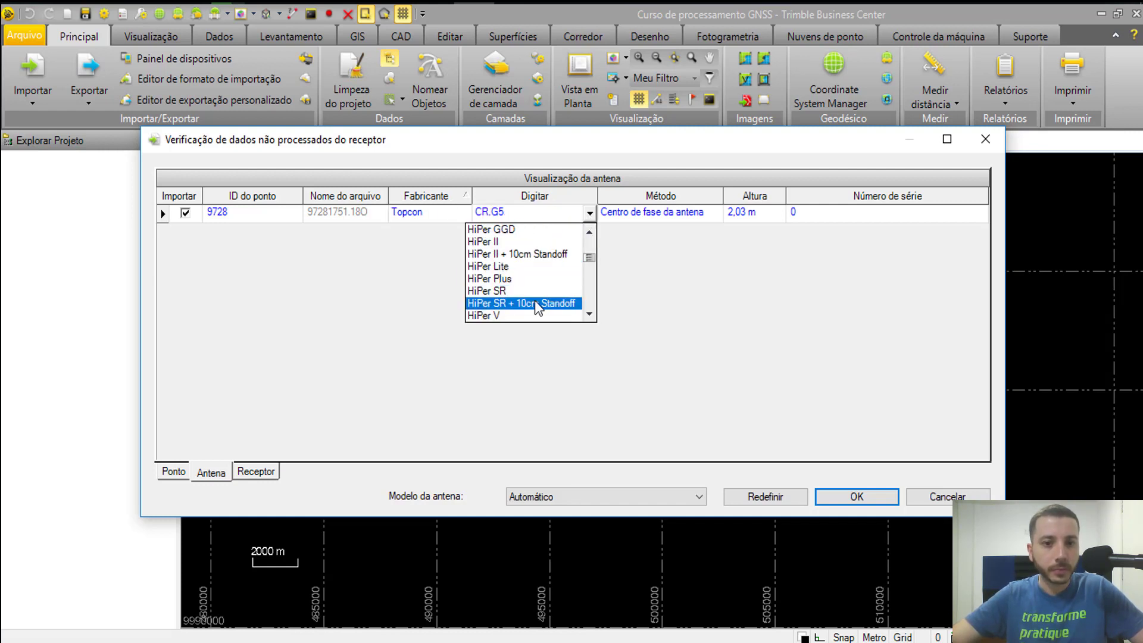
scroll(535, 300, down, 1)
click(534, 278)
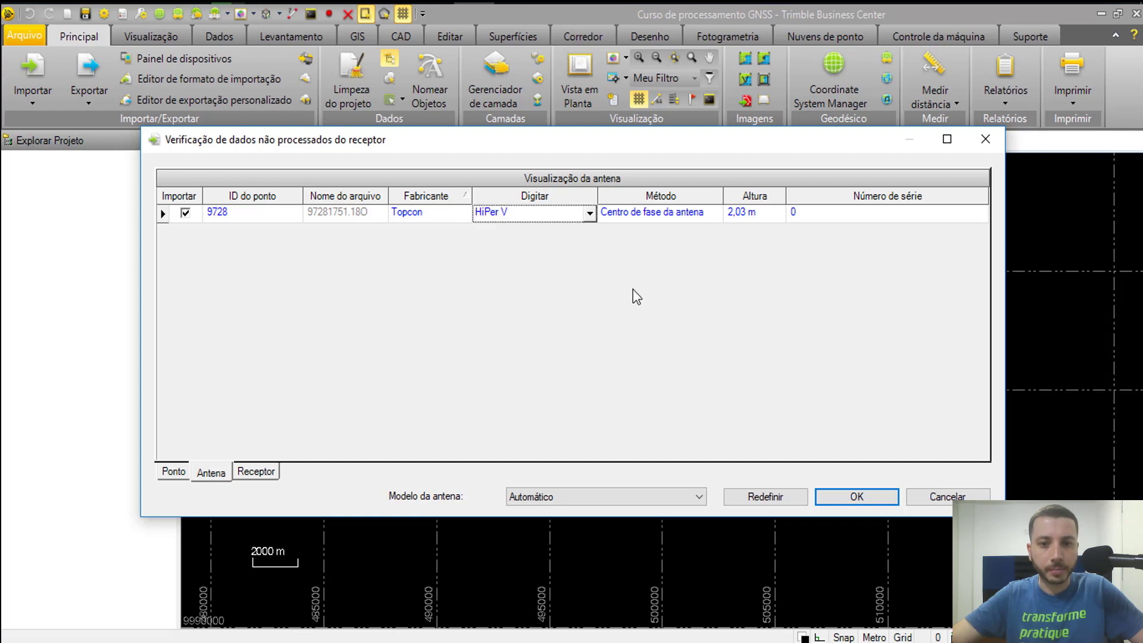
Set point 9728's antenna height to 1,803 m, check the receiver data and complete the import.
click(713, 219)
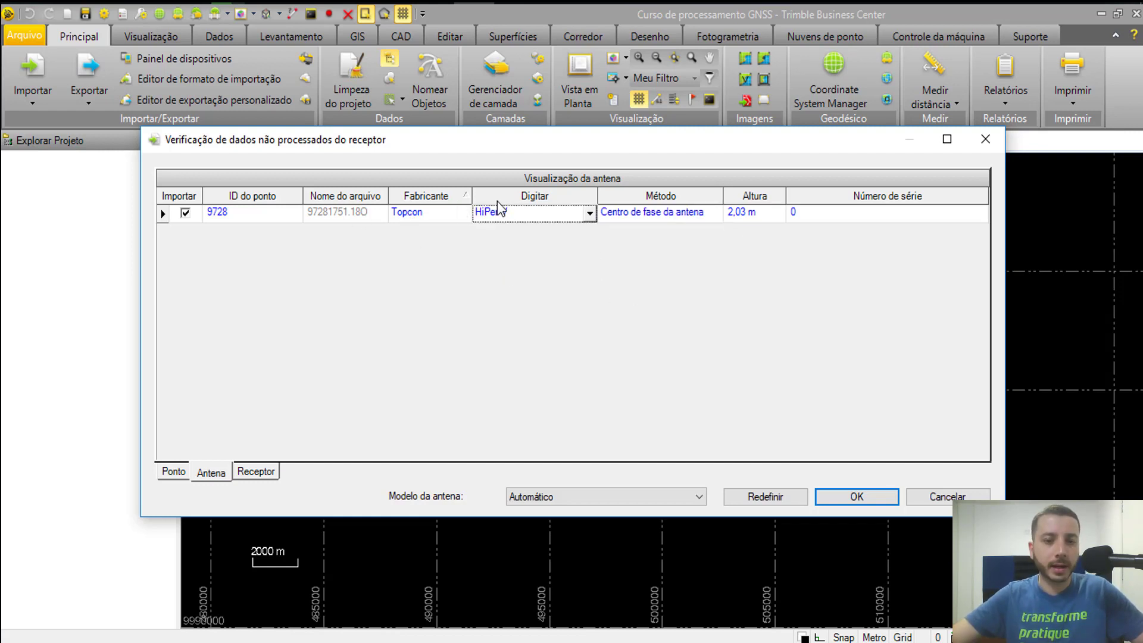
click(773, 213)
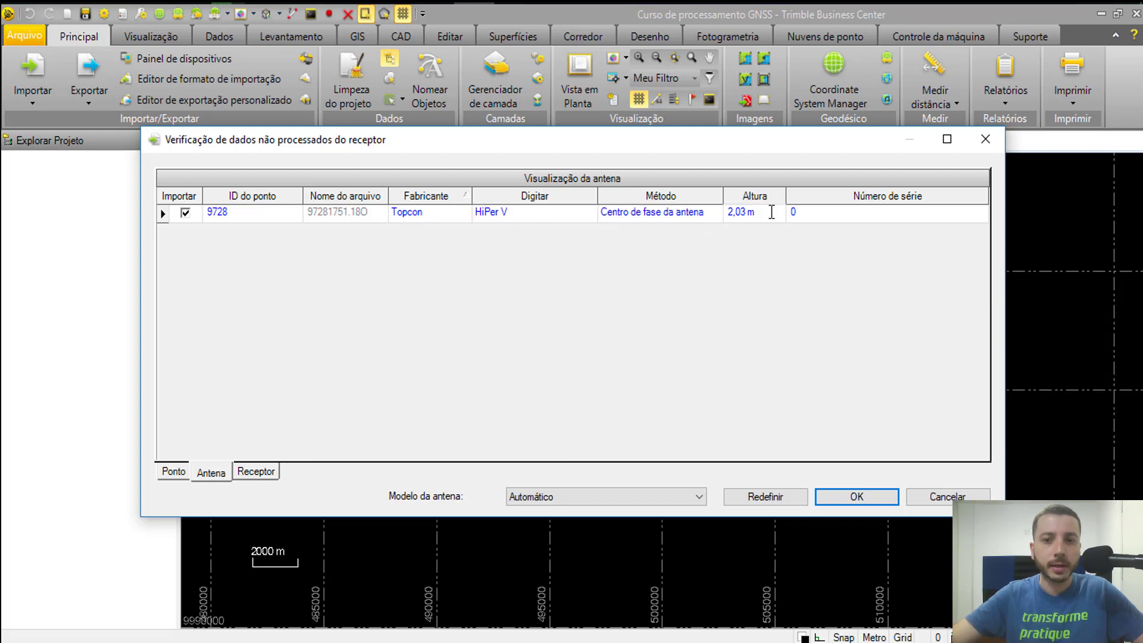
text(1,803)
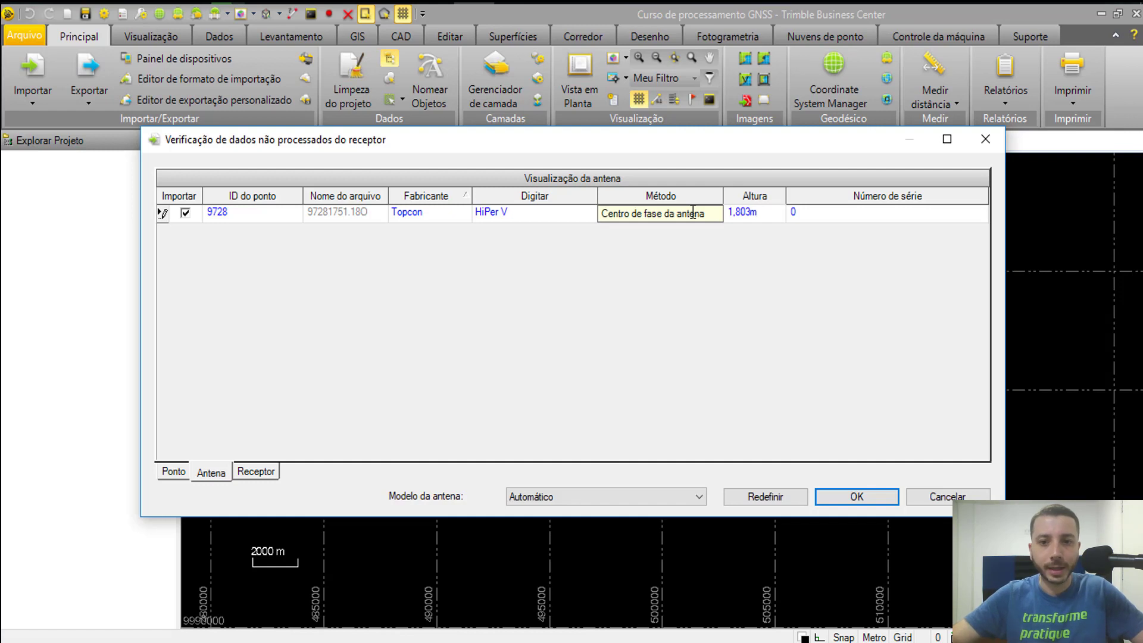
key(Return)
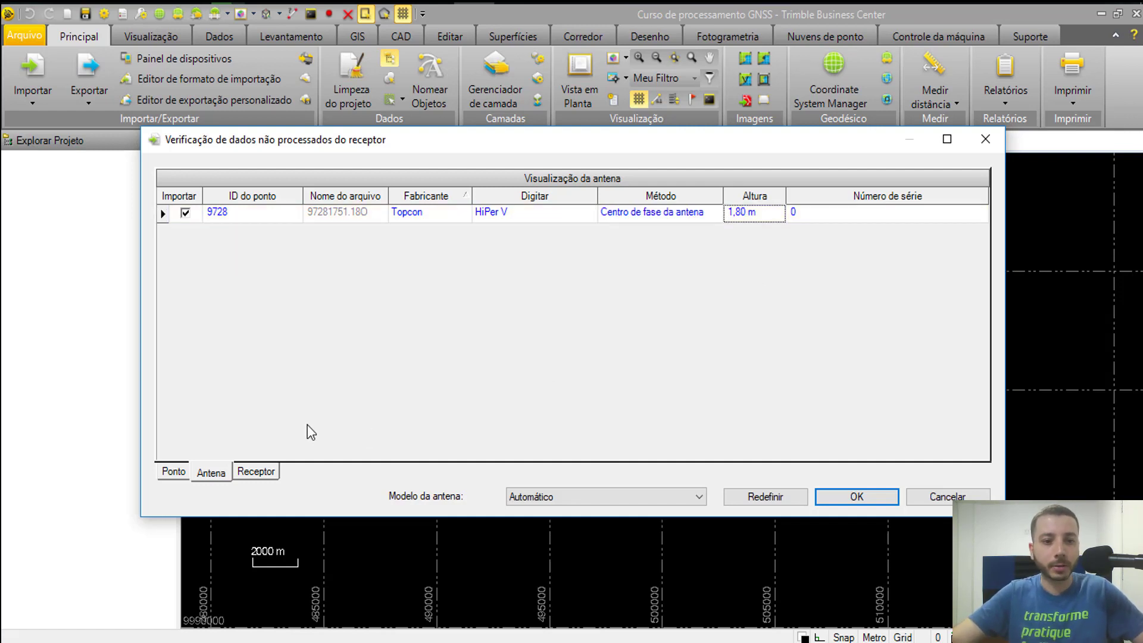
click(256, 471)
click(211, 472)
click(852, 498)
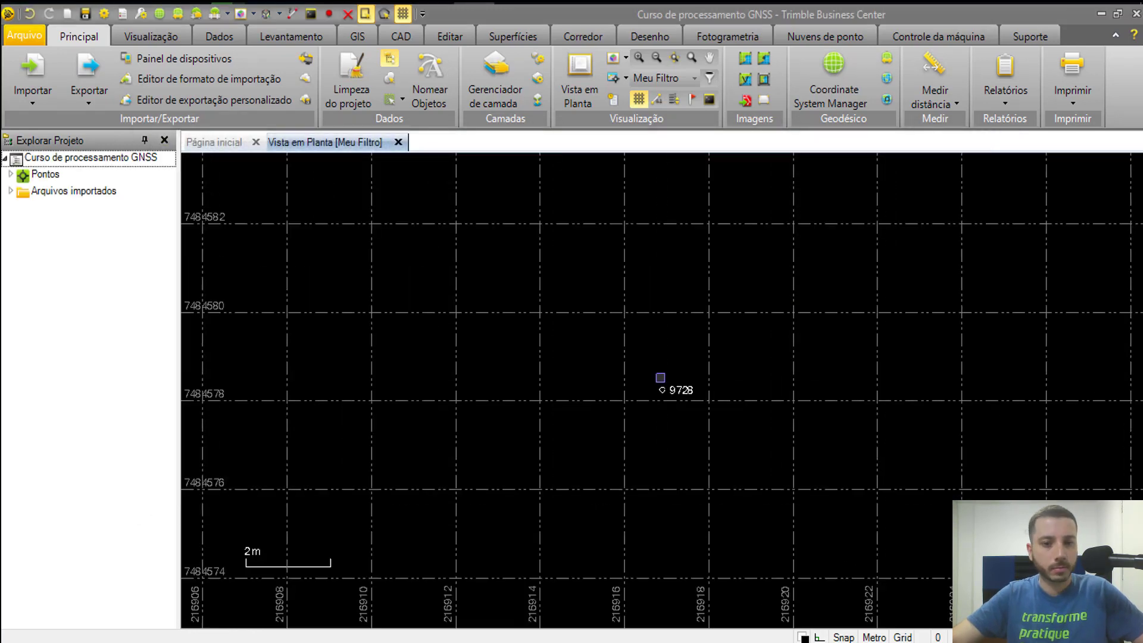
Import the RINEX archives eesc1751.zip, spc11751.zip and sppi1751.zip from the Rinex folder, reviewing their antenna and receiver data before accepting.
click(661, 376)
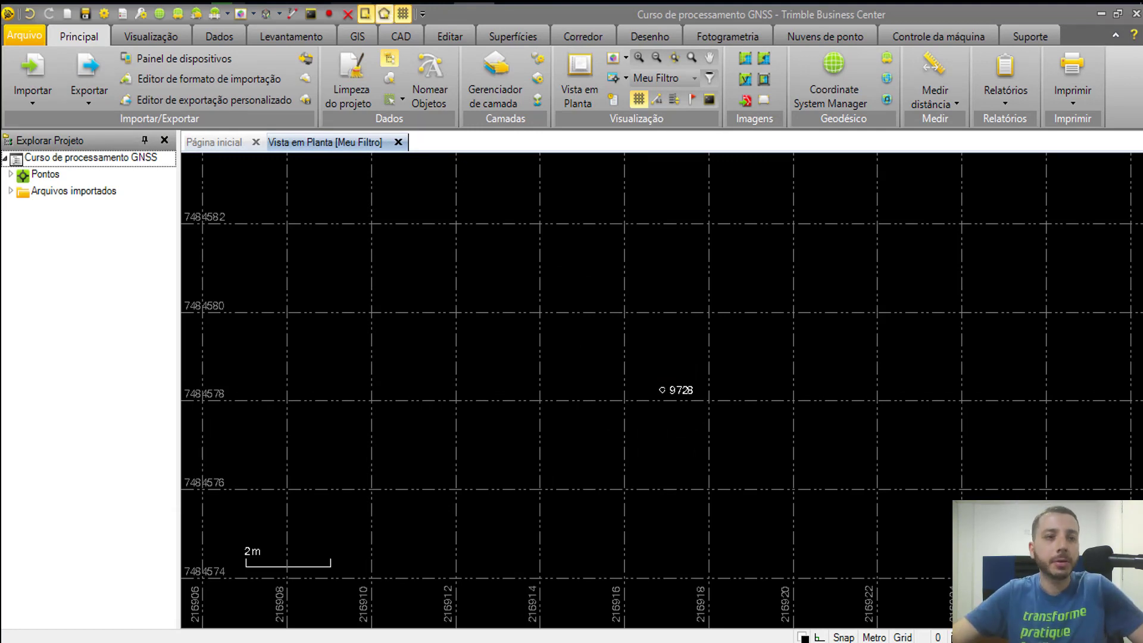
click(106, 71)
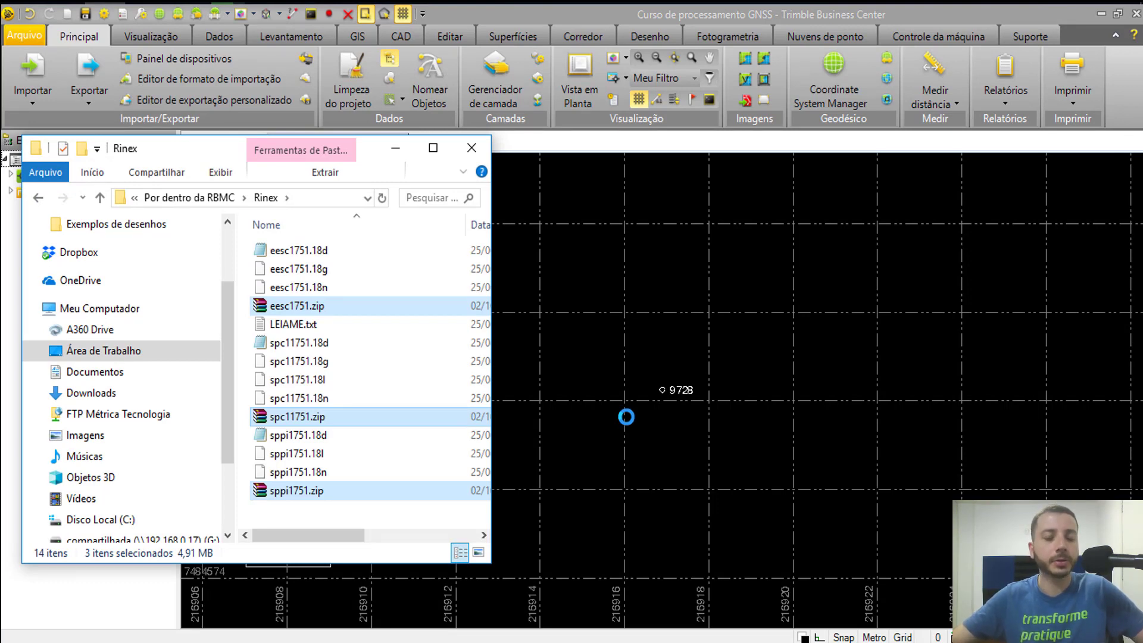
drag(626, 417, 625, 417)
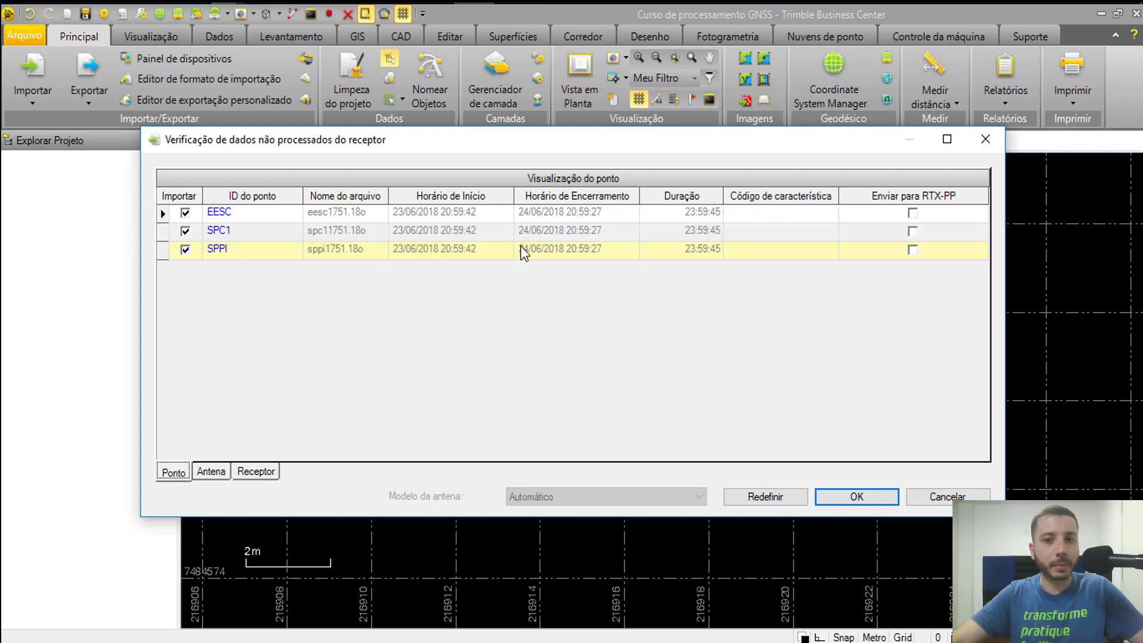
click(221, 474)
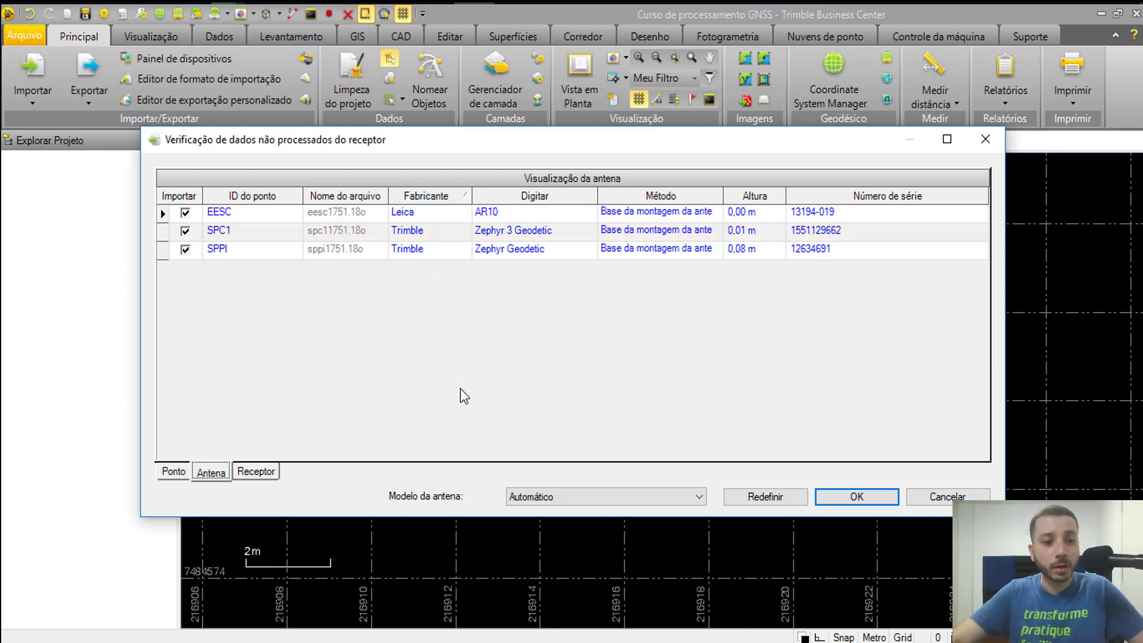
click(256, 472)
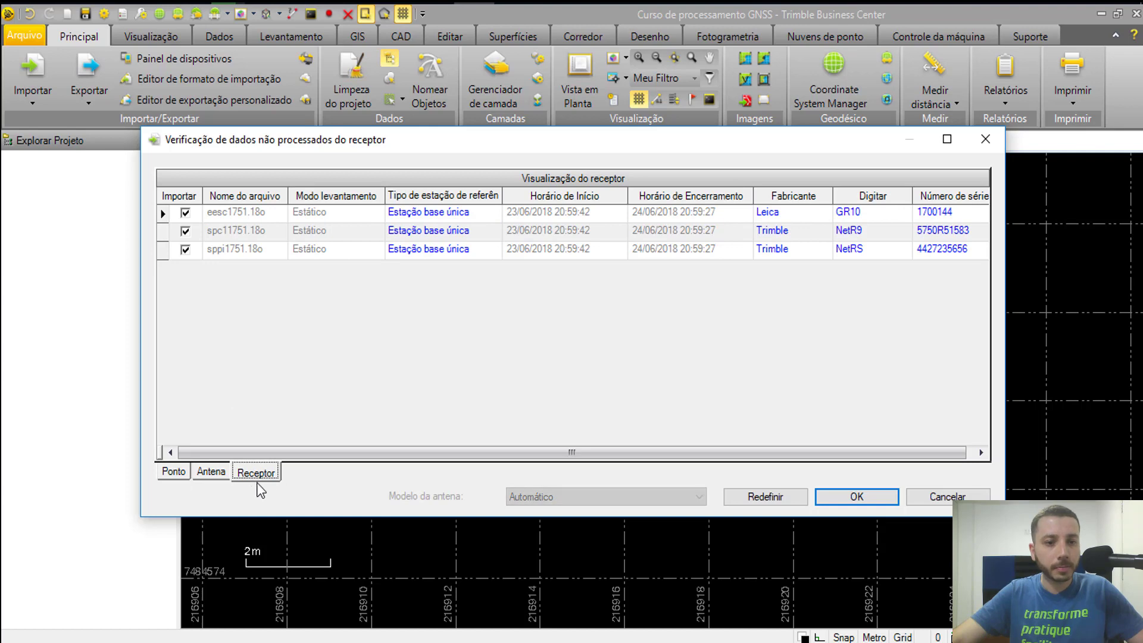
click(855, 497)
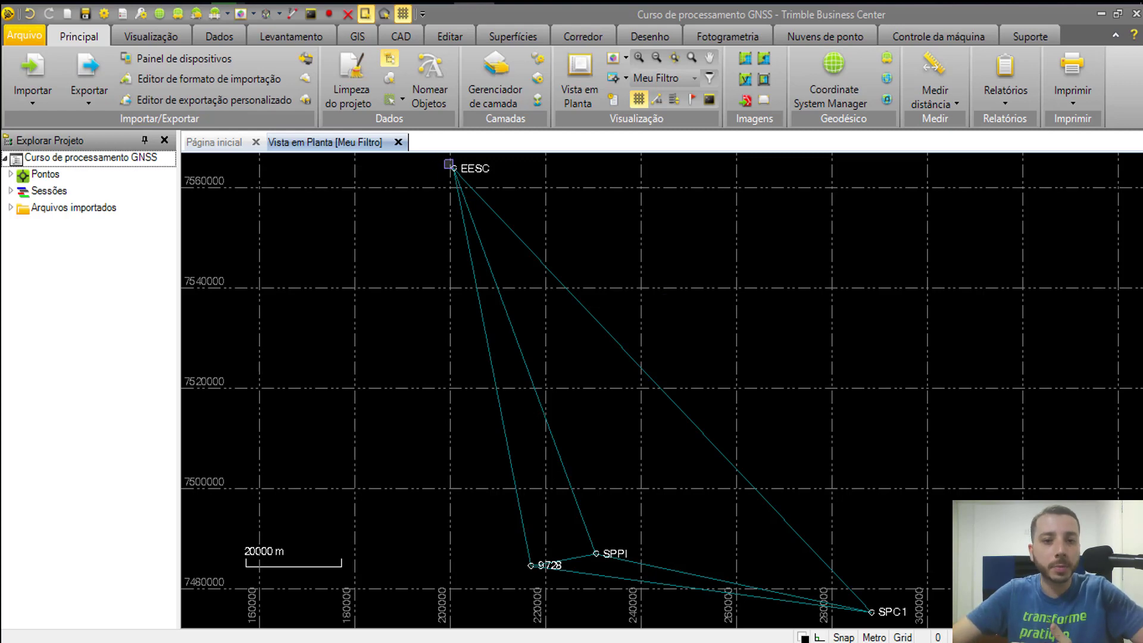
scroll(453, 169, up, 2)
scroll(453, 169, up, 1)
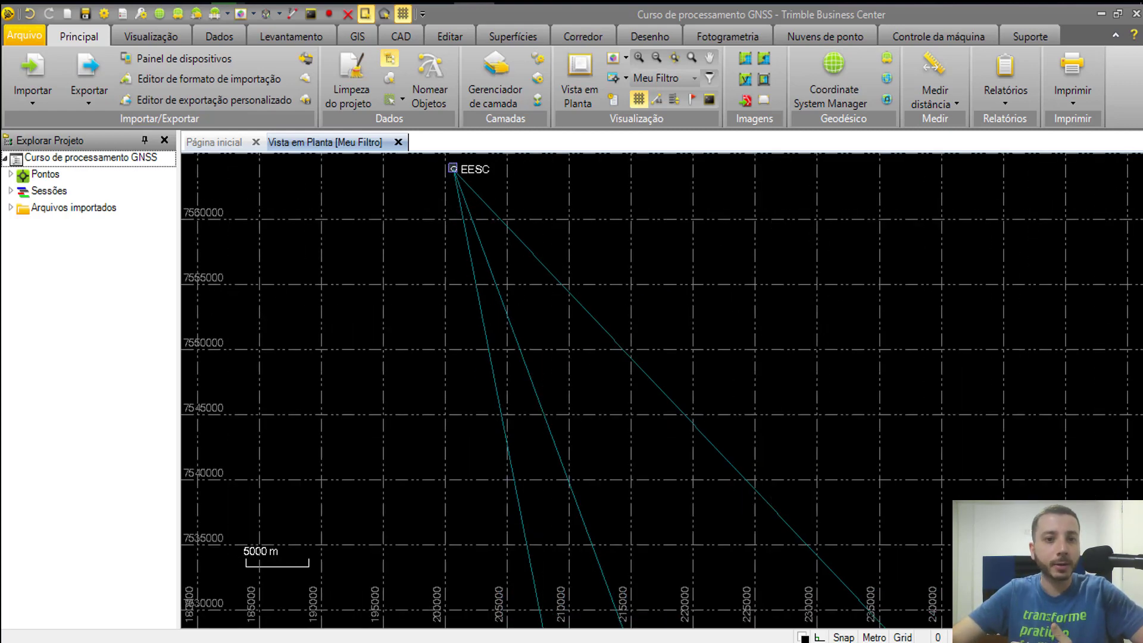
Start adding a grid coordinate to point EESC and compare its easting, northing and elevation with the station description Descritivo_EESC.pdf.
click(453, 170)
click(435, 185)
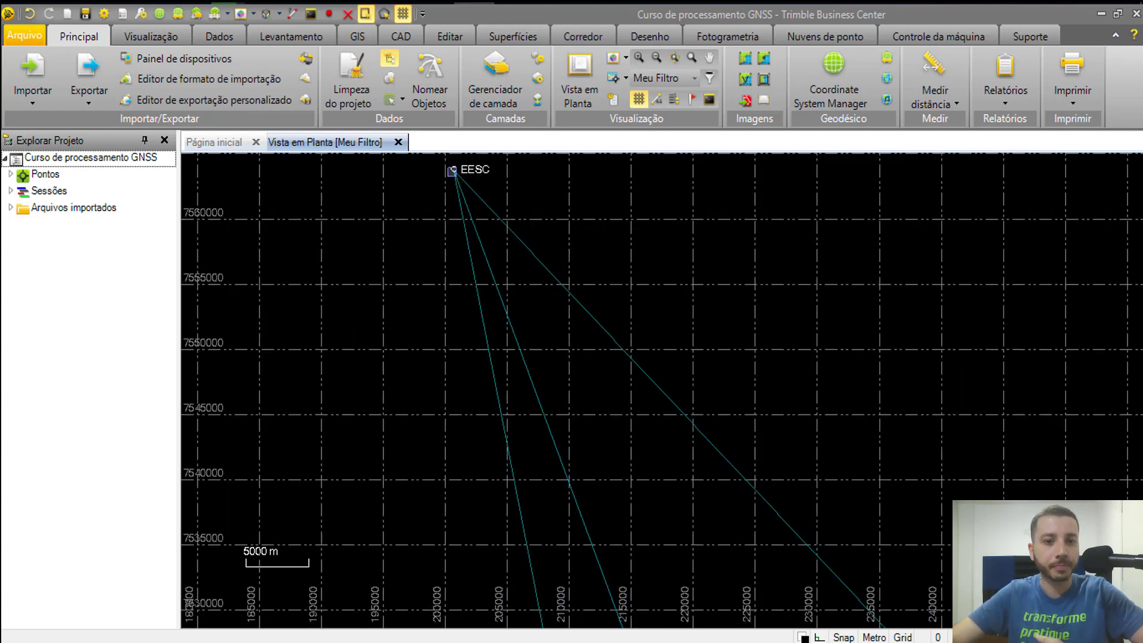
right_click(454, 170)
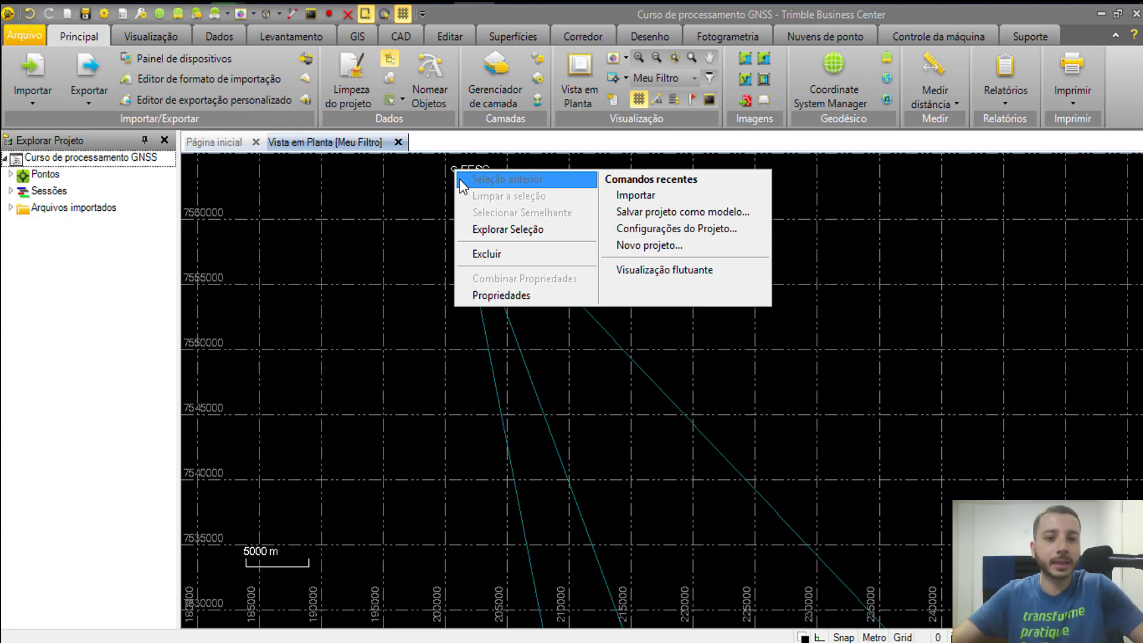
click(493, 294)
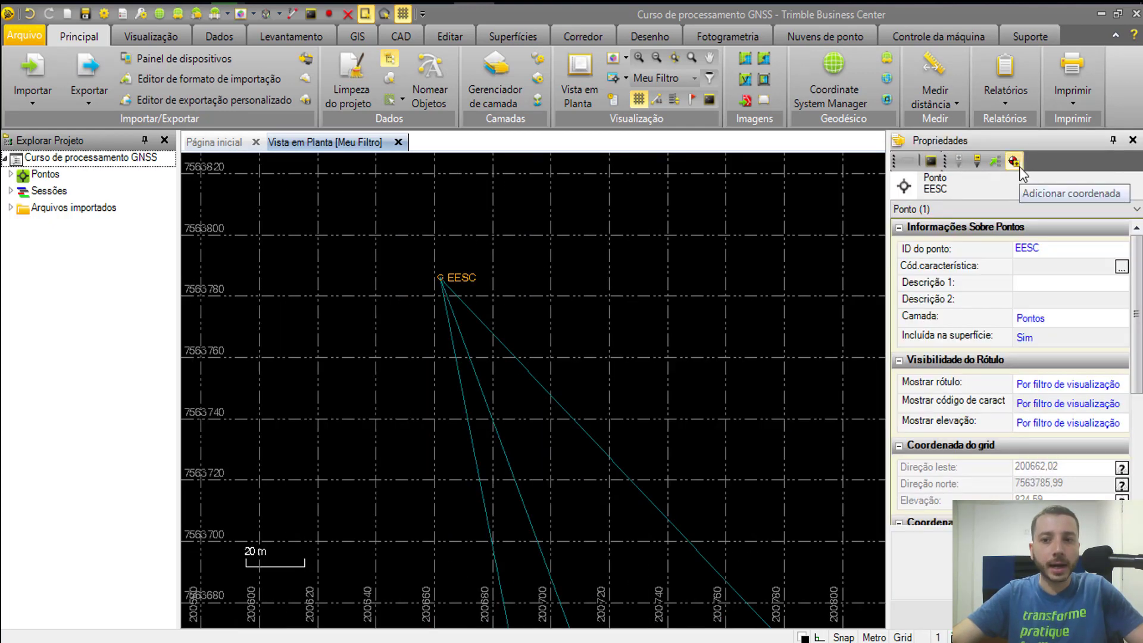
click(1014, 162)
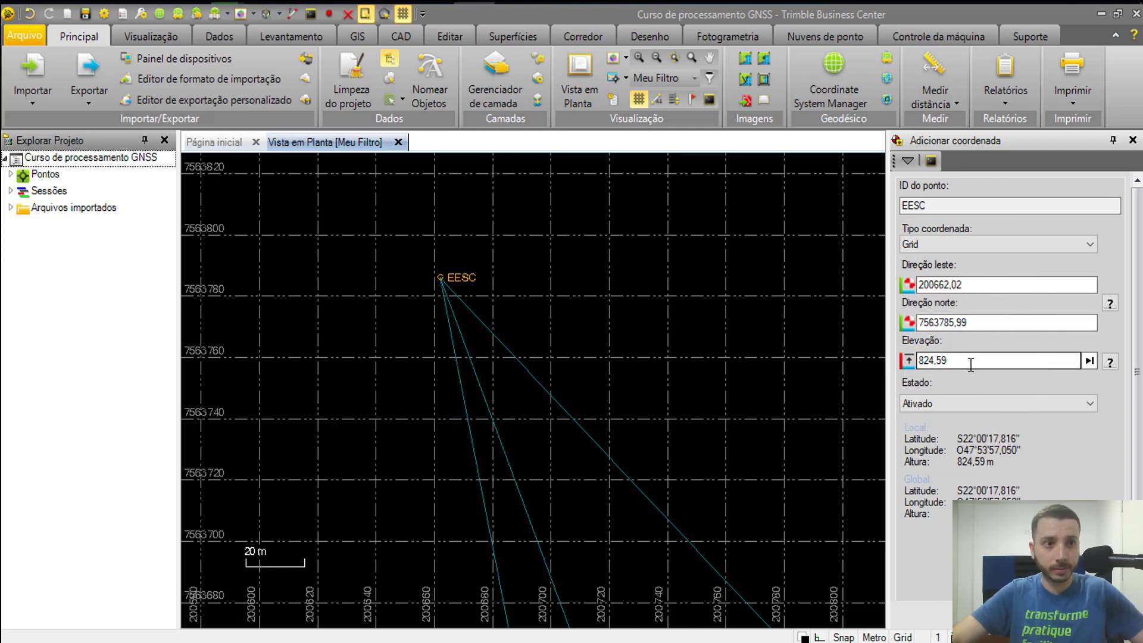
key(alt+Tab)
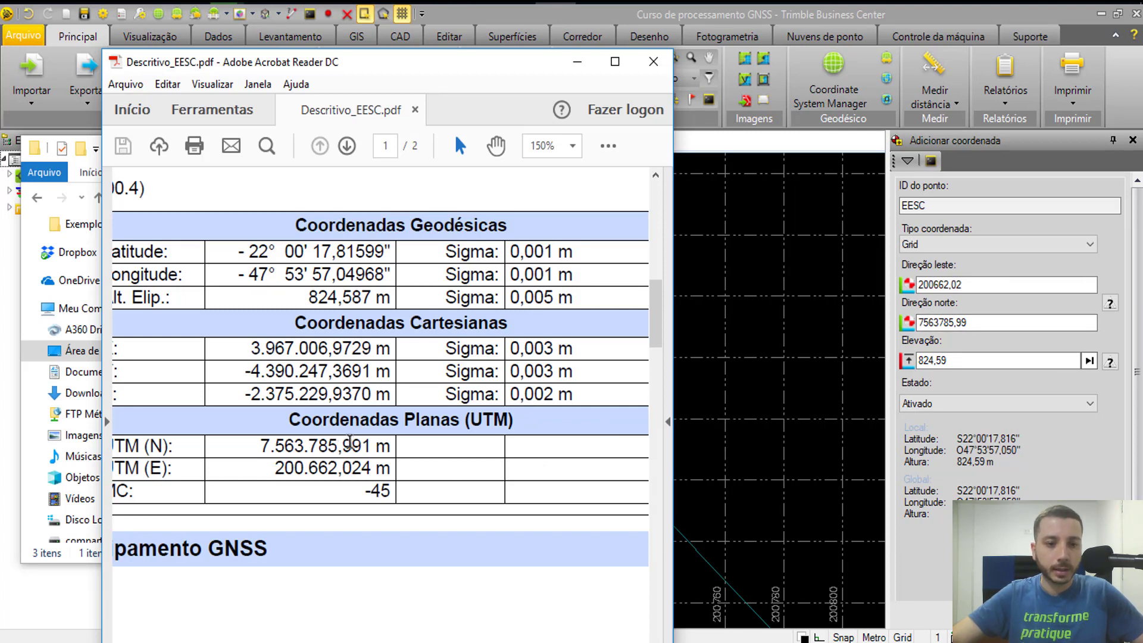
drag(351, 444, 370, 447)
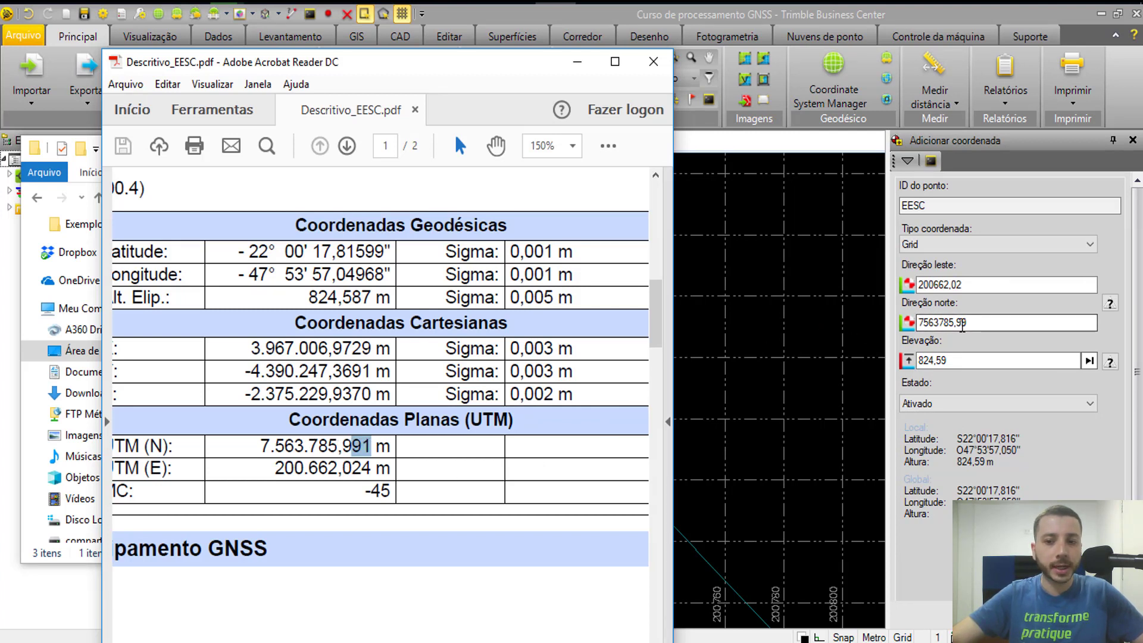
click(965, 323)
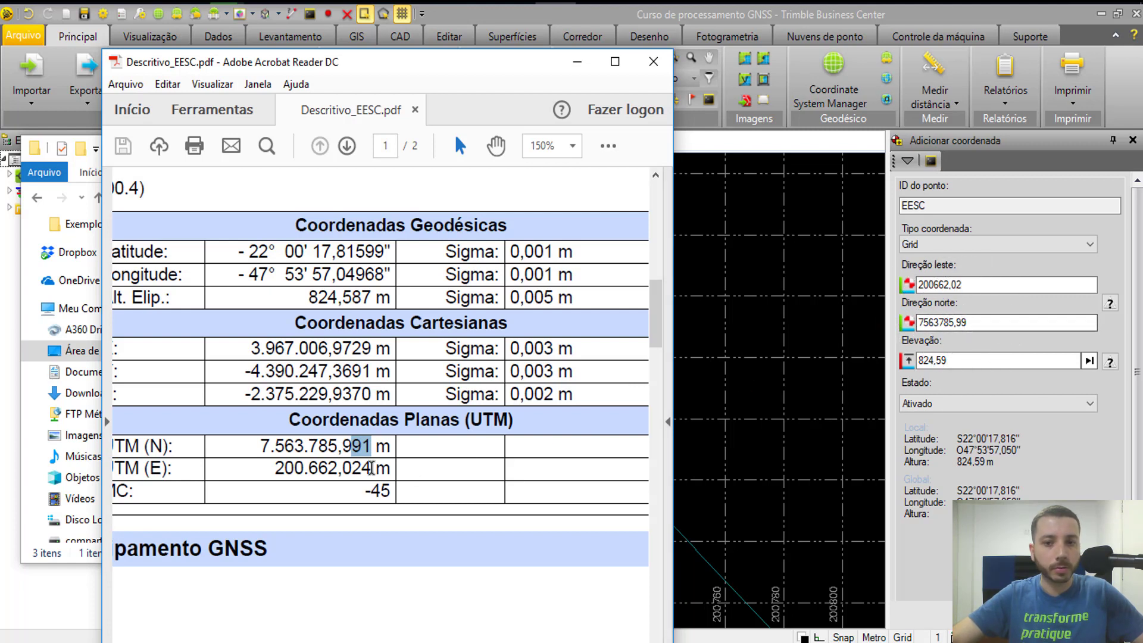
click(961, 286)
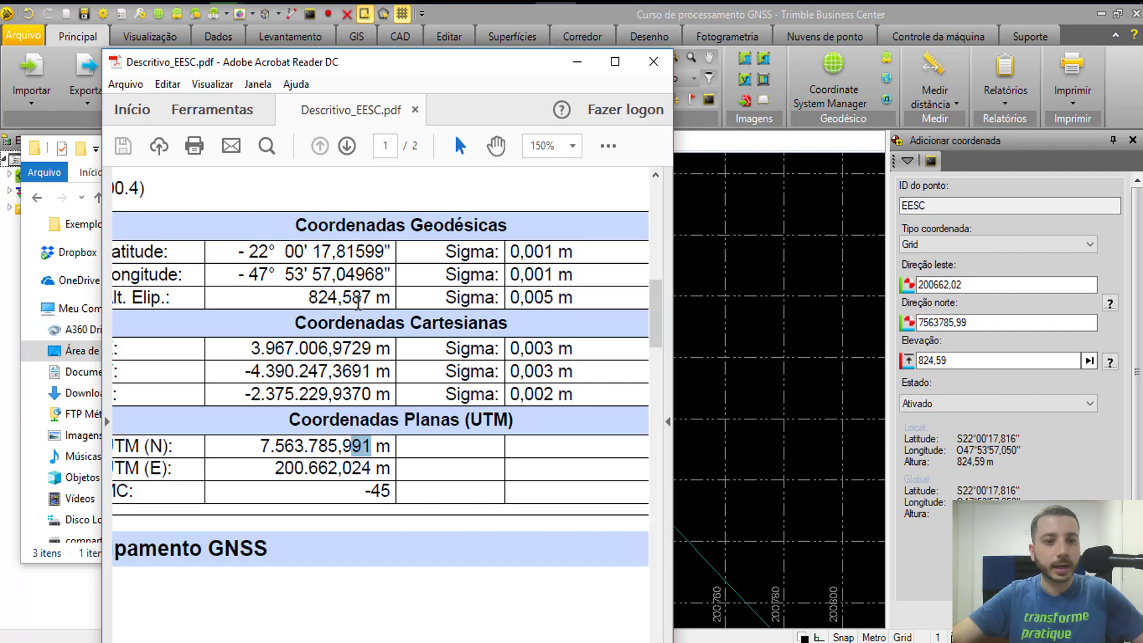
click(958, 361)
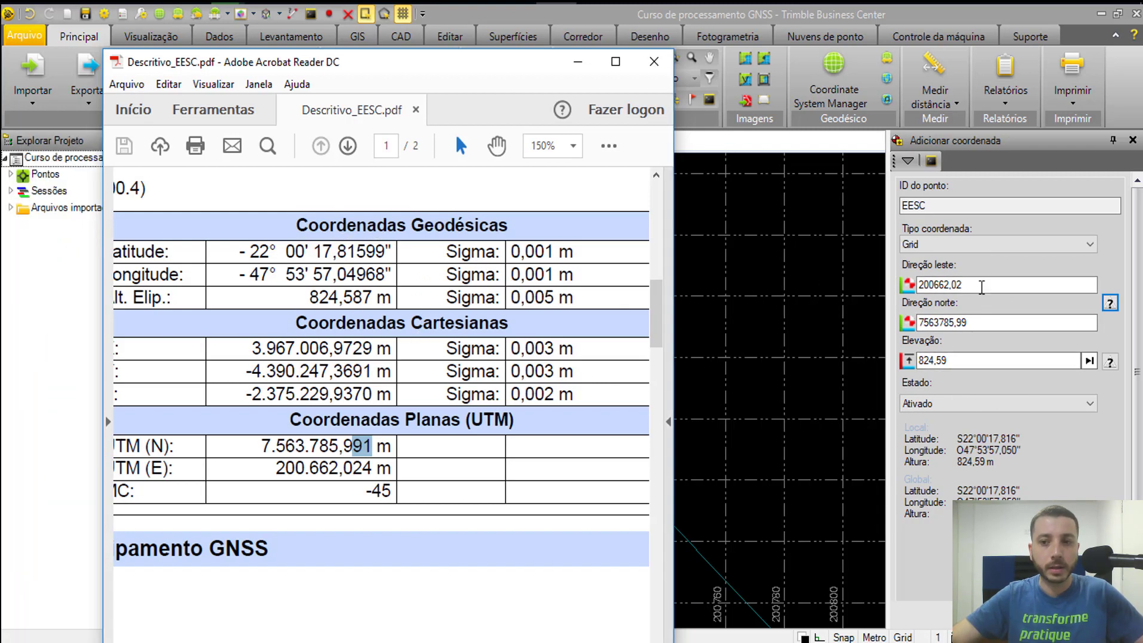
Set both EESC's horizontal coordinates and its elevation to control quality (Qualidade de controle) and accept the coordinate.
click(1110, 303)
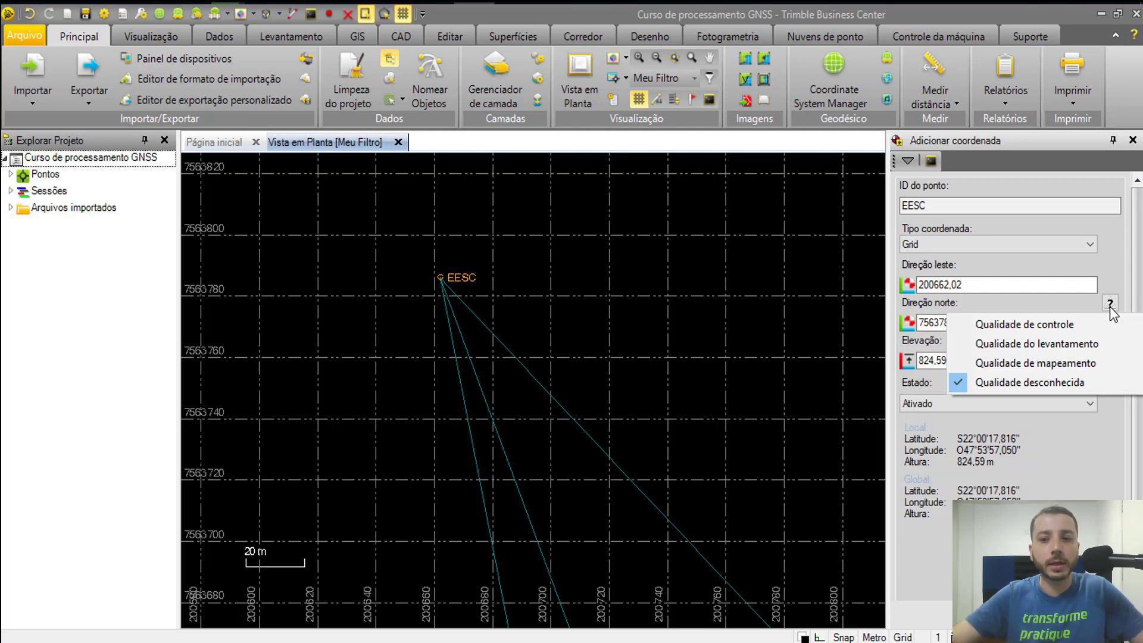
click(1102, 324)
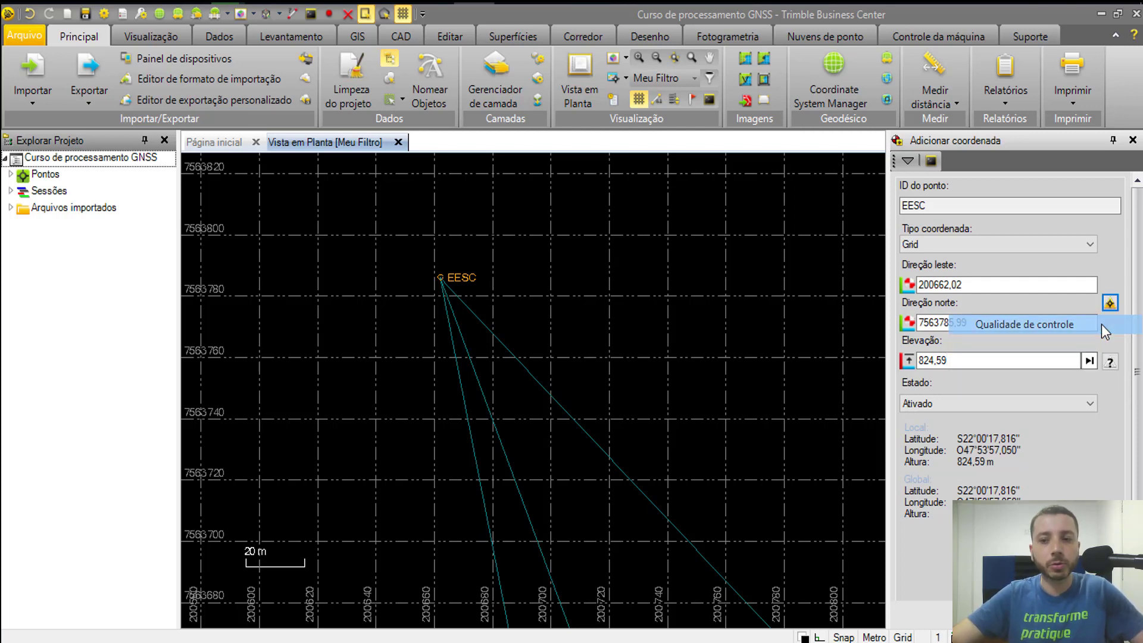
click(1111, 364)
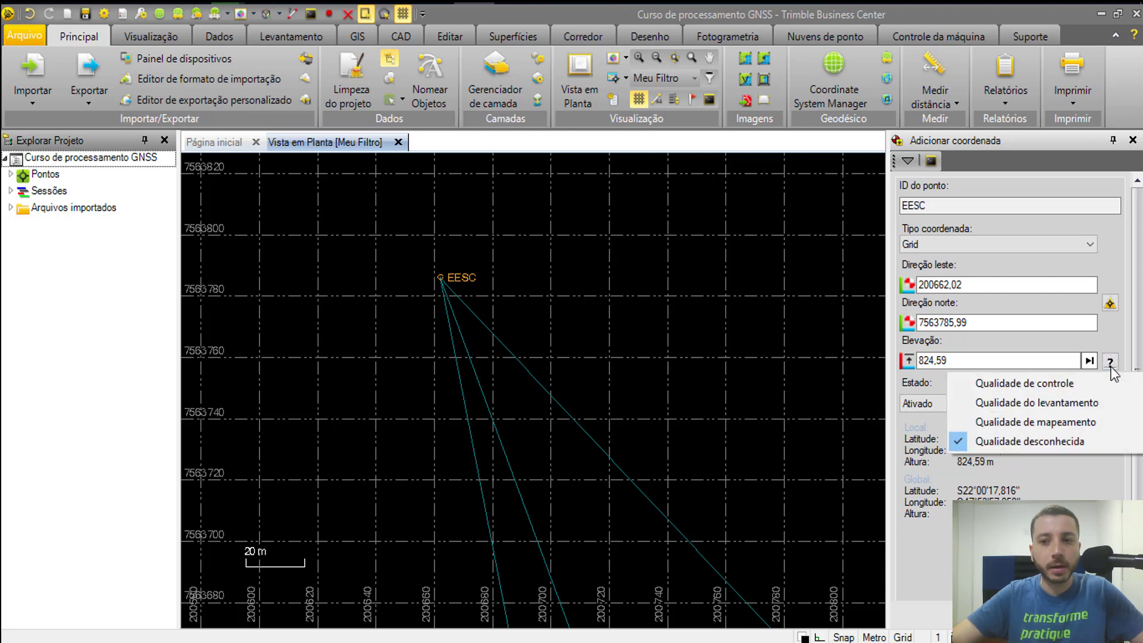
click(1059, 386)
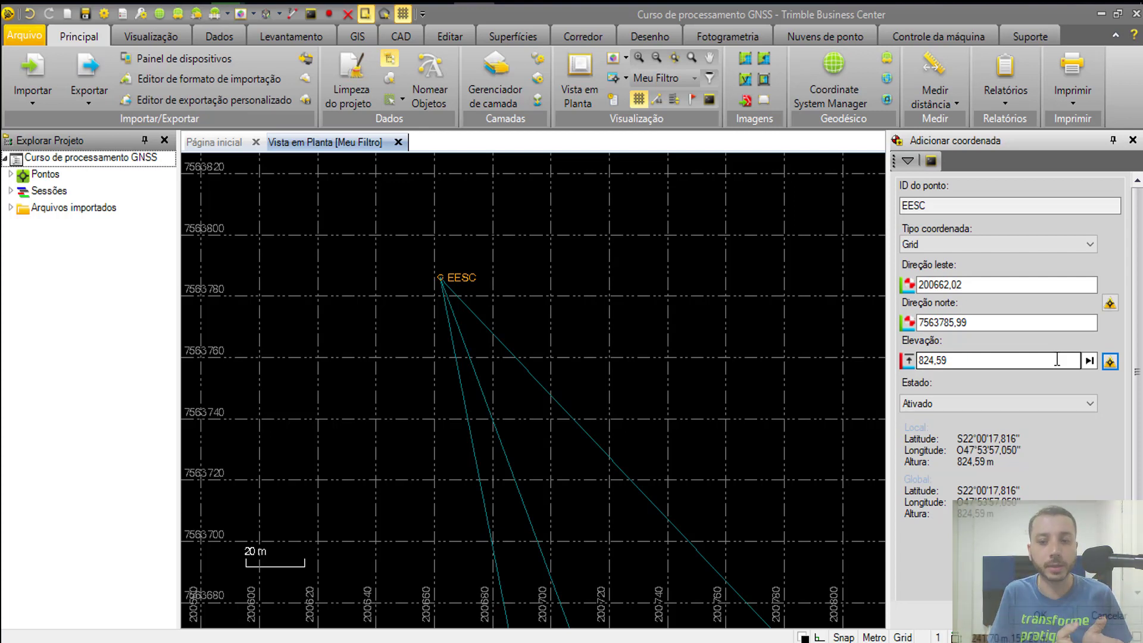
click(1050, 614)
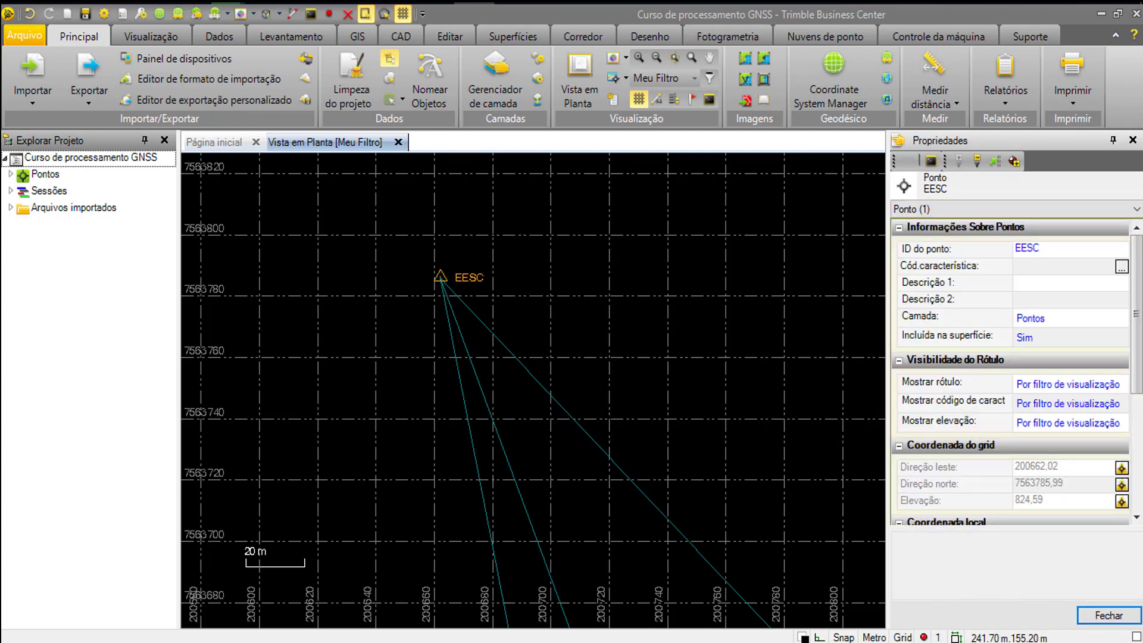
Add a grid coordinate with control quality for position and elevation to point SPC1, checking it against Descritivo_SPC1.pdf.
click(925, 637)
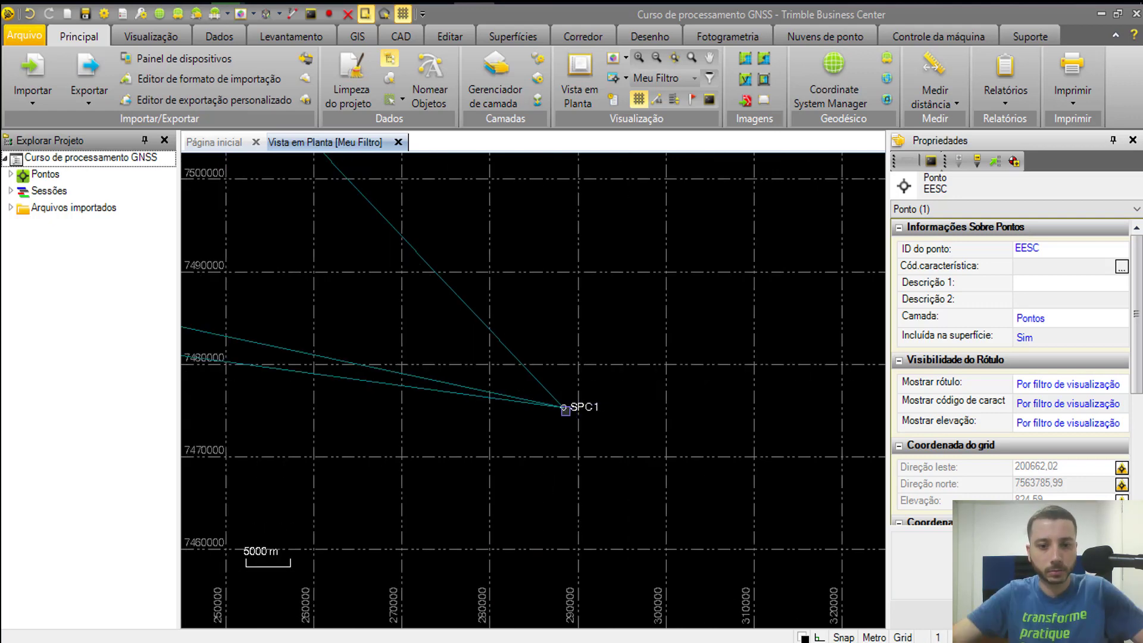
click(564, 407)
click(613, 492)
click(1014, 161)
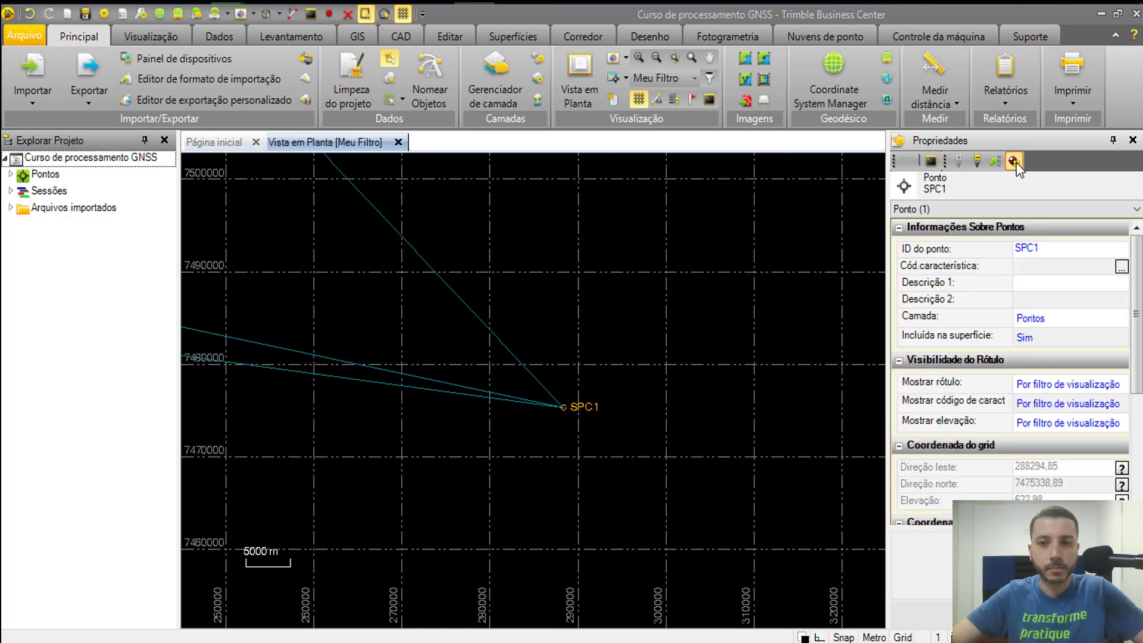
key(alt+Tab)
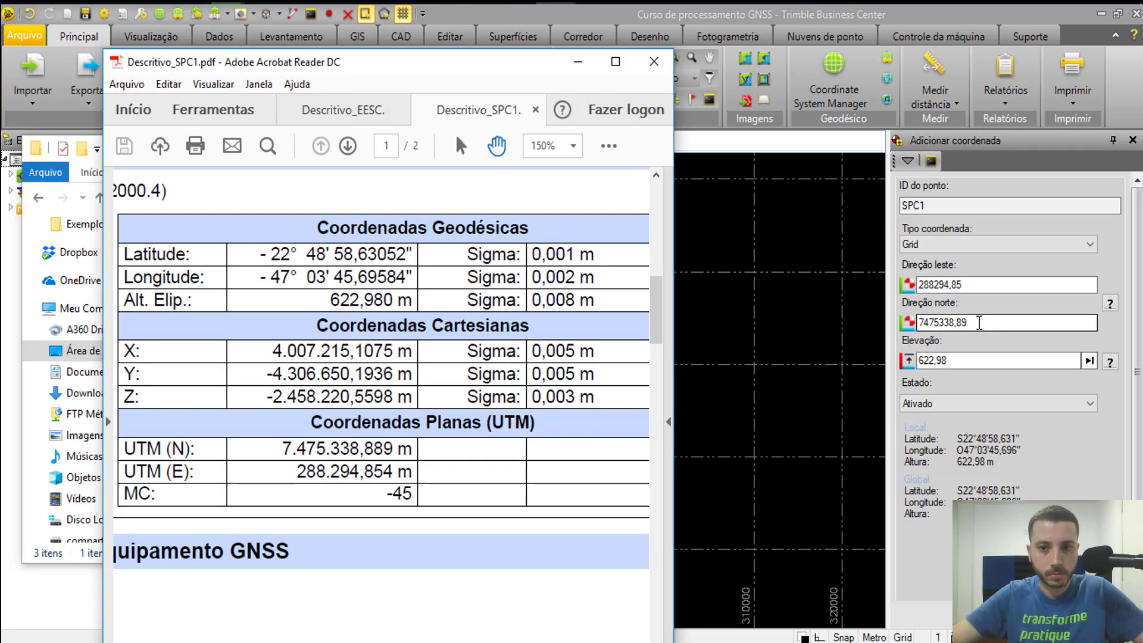
key(alt+Tab)
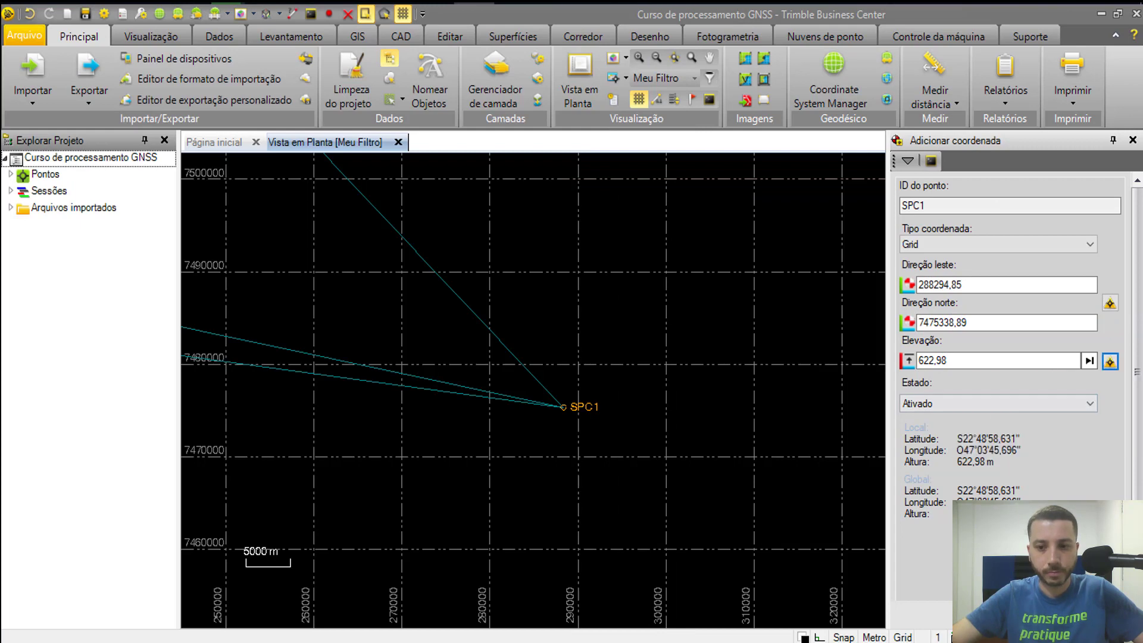
key(Escape)
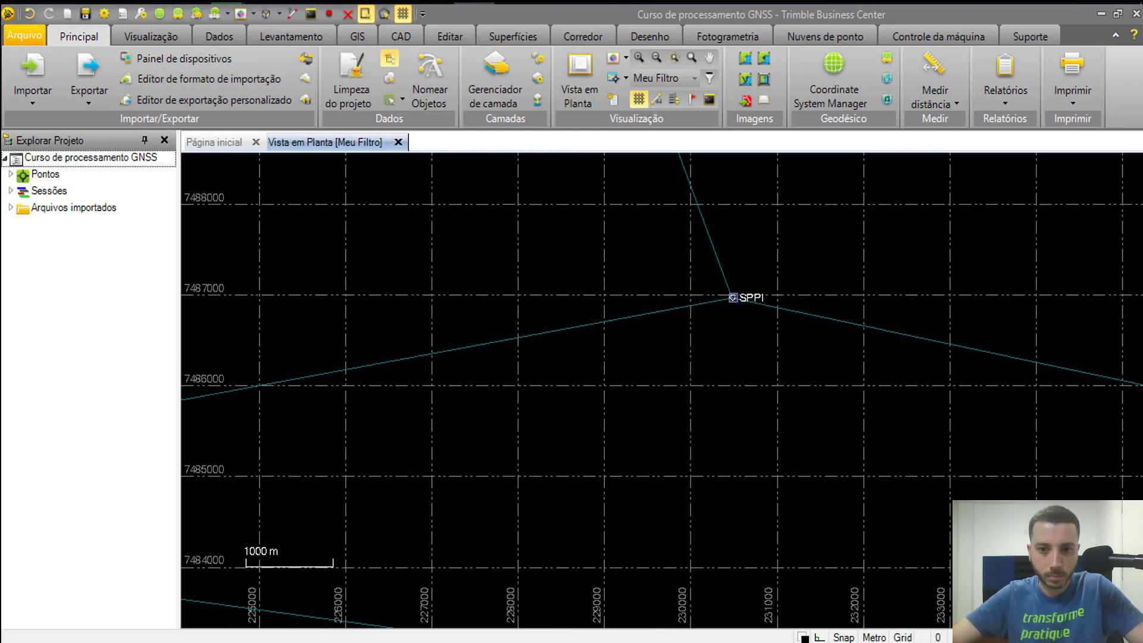
Add a grid coordinate to point SPPI, checking it against its station description, with position and elevation at control quality.
right_click(734, 297)
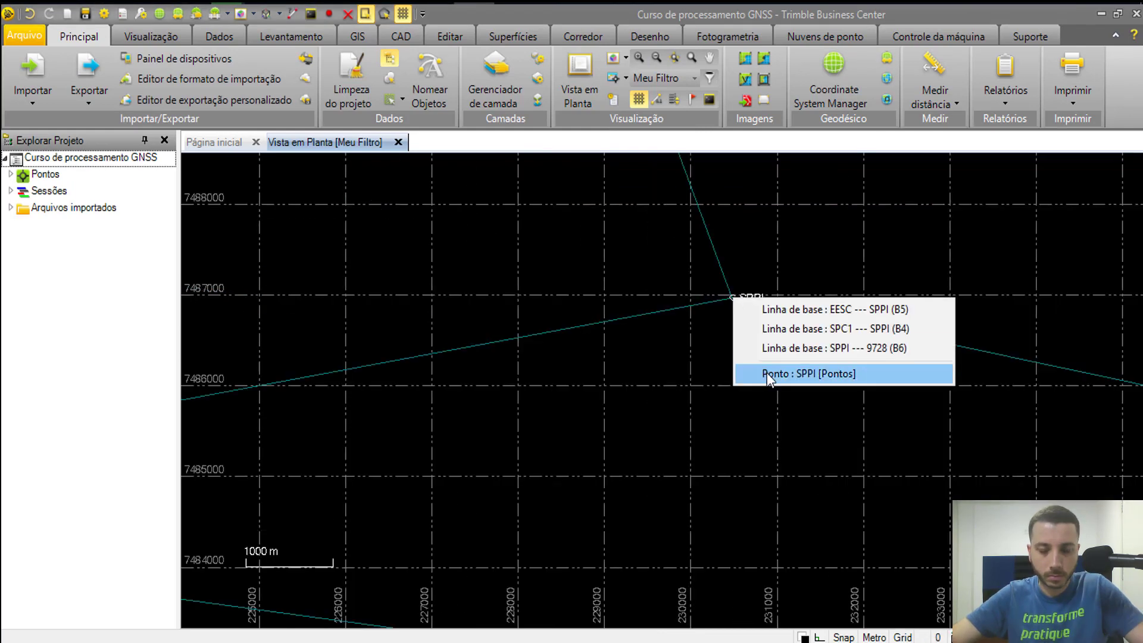
click(786, 373)
click(795, 633)
click(1014, 161)
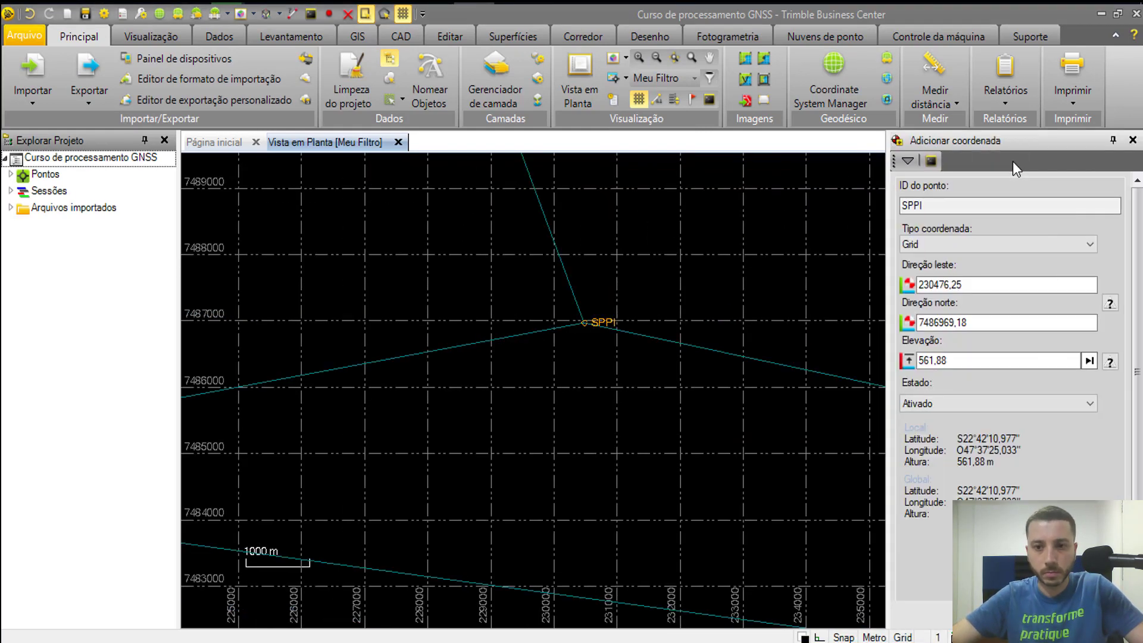
key(alt+Tab)
click(975, 356)
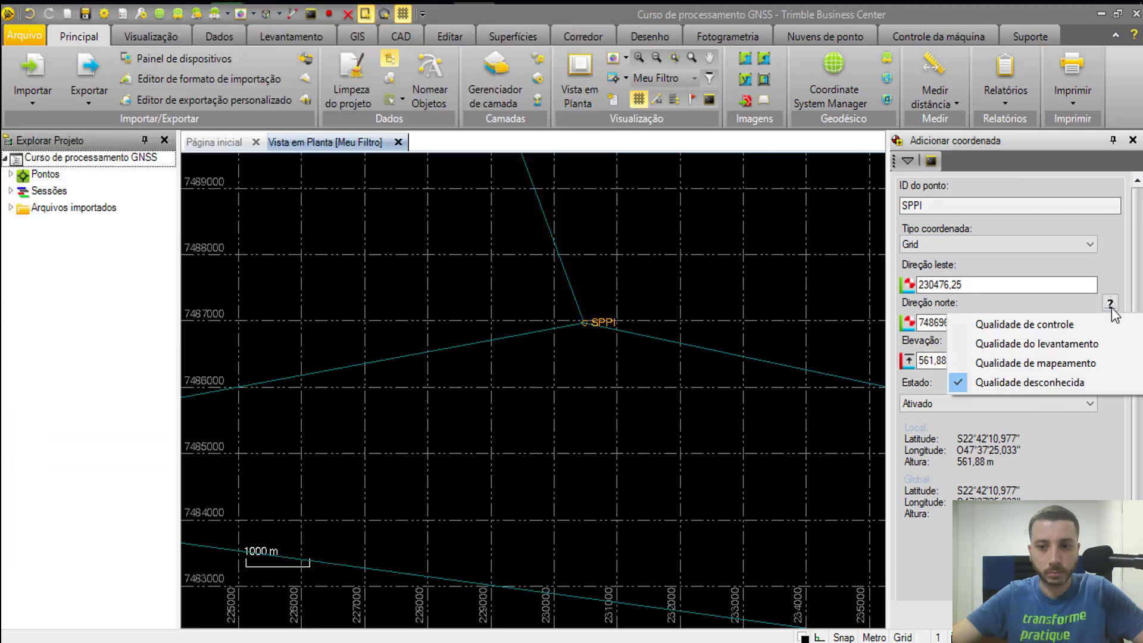
key(Return)
scroll(678, 409, down, 10)
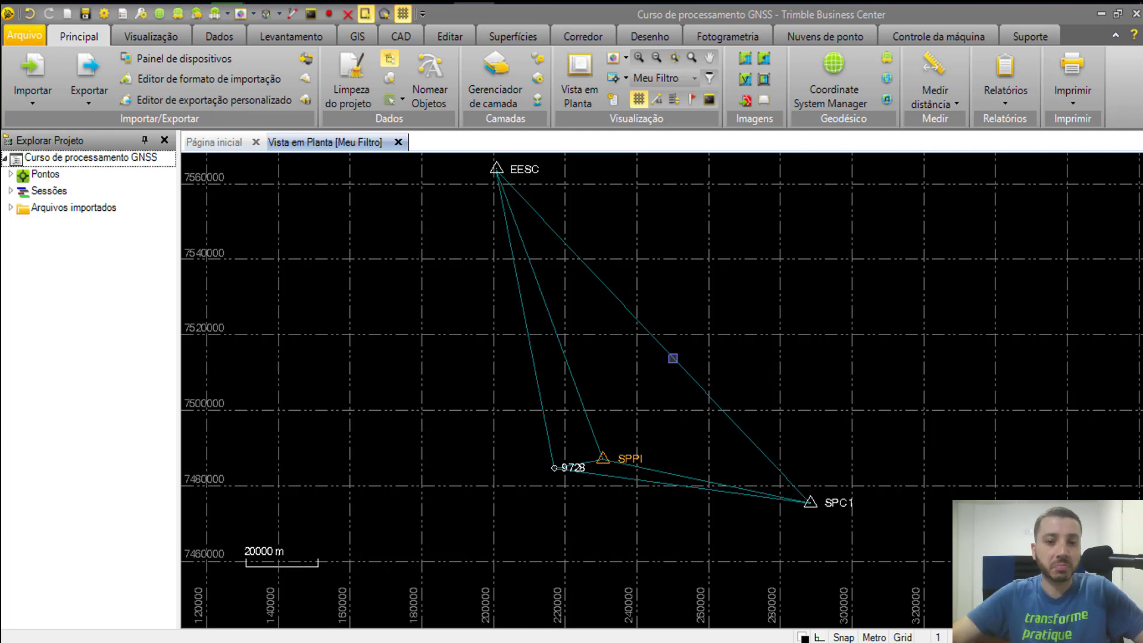
click(672, 358)
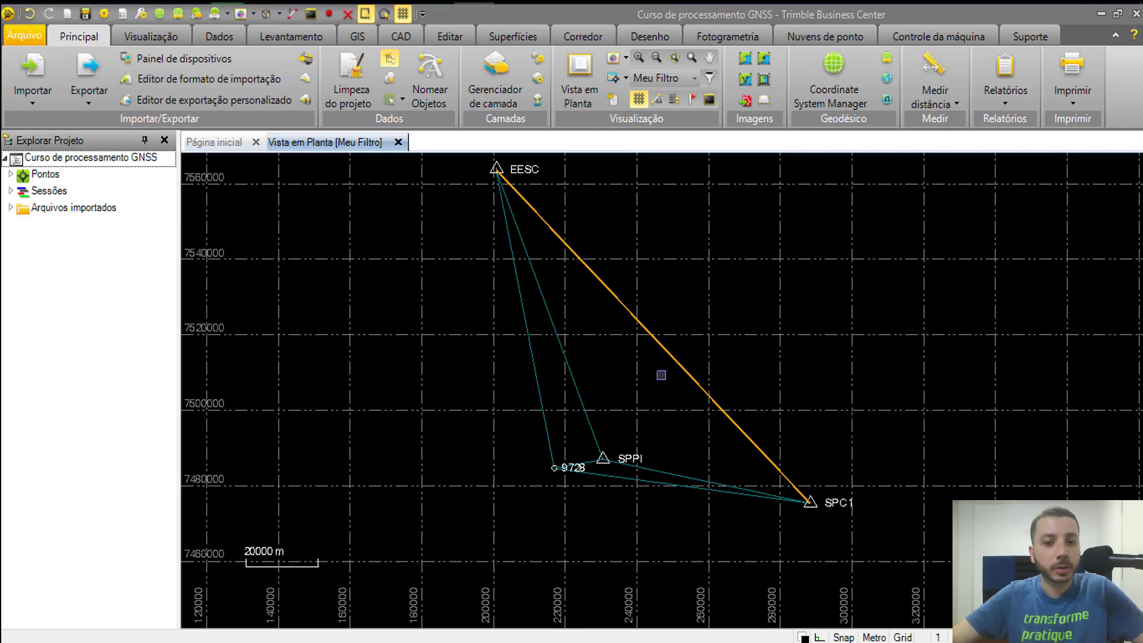
right_click(660, 374)
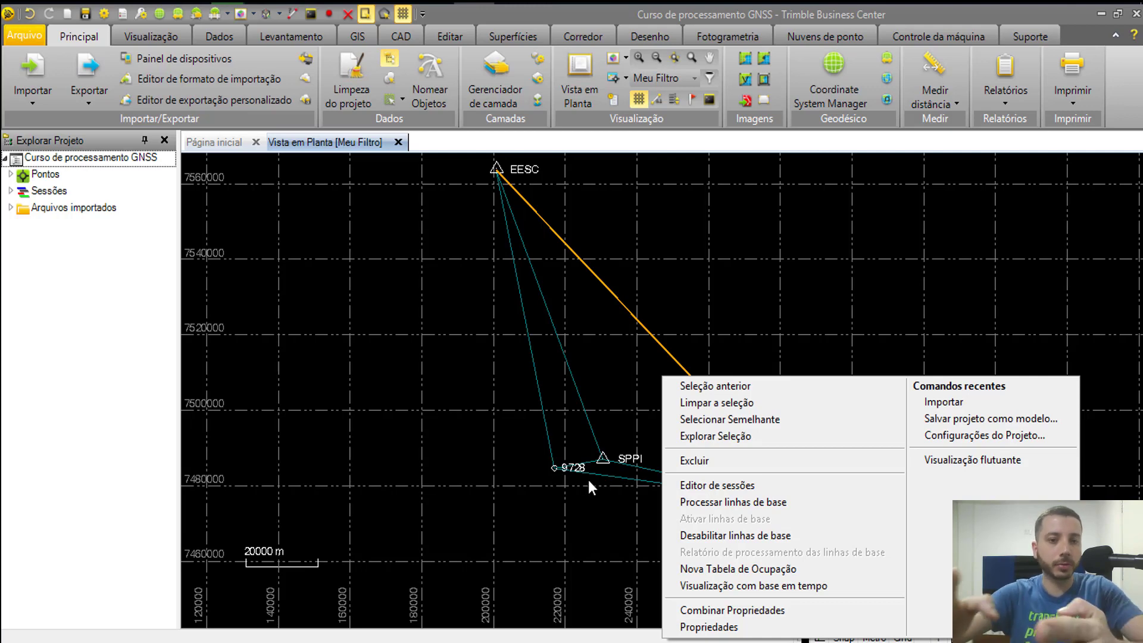
click(393, 195)
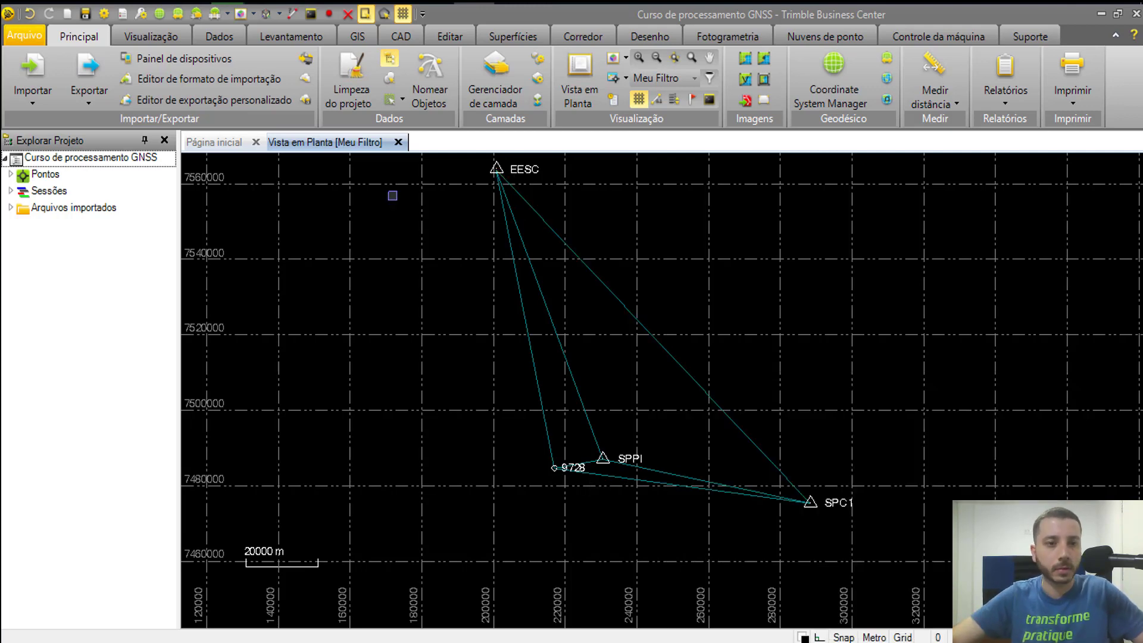
Process all the GNSS baselines and save the results of every processed observation.
click(294, 39)
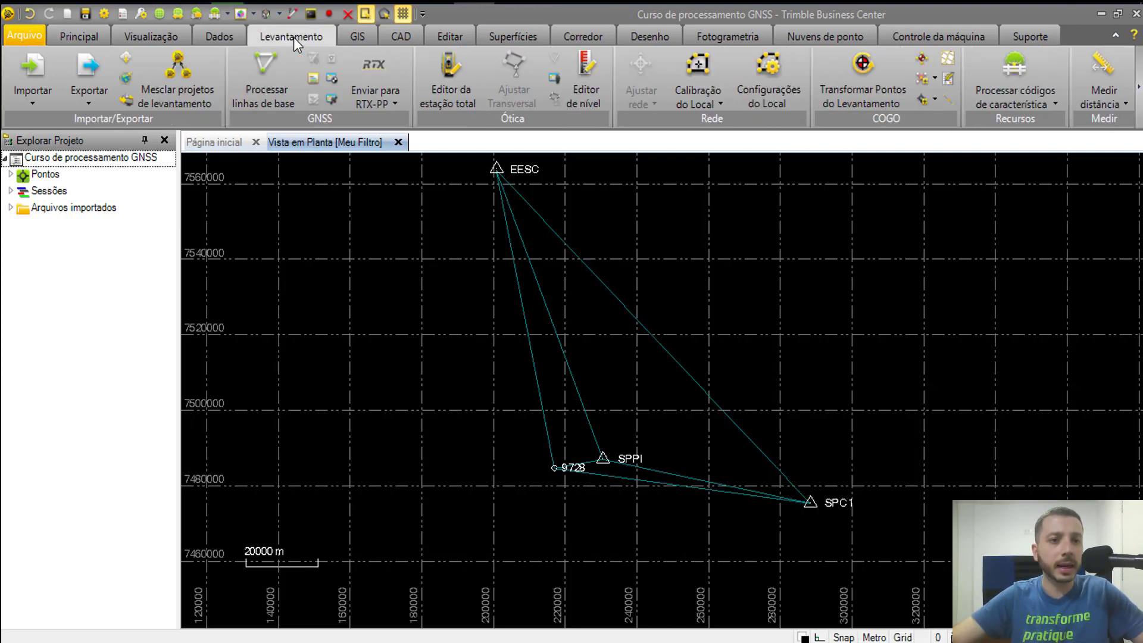
click(274, 99)
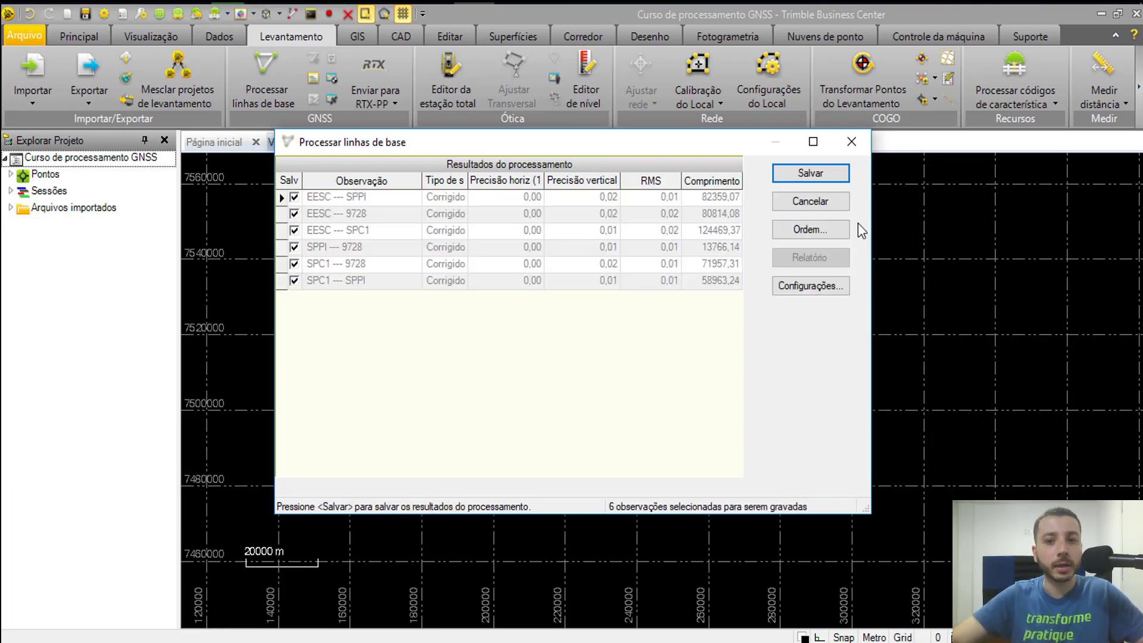
click(839, 183)
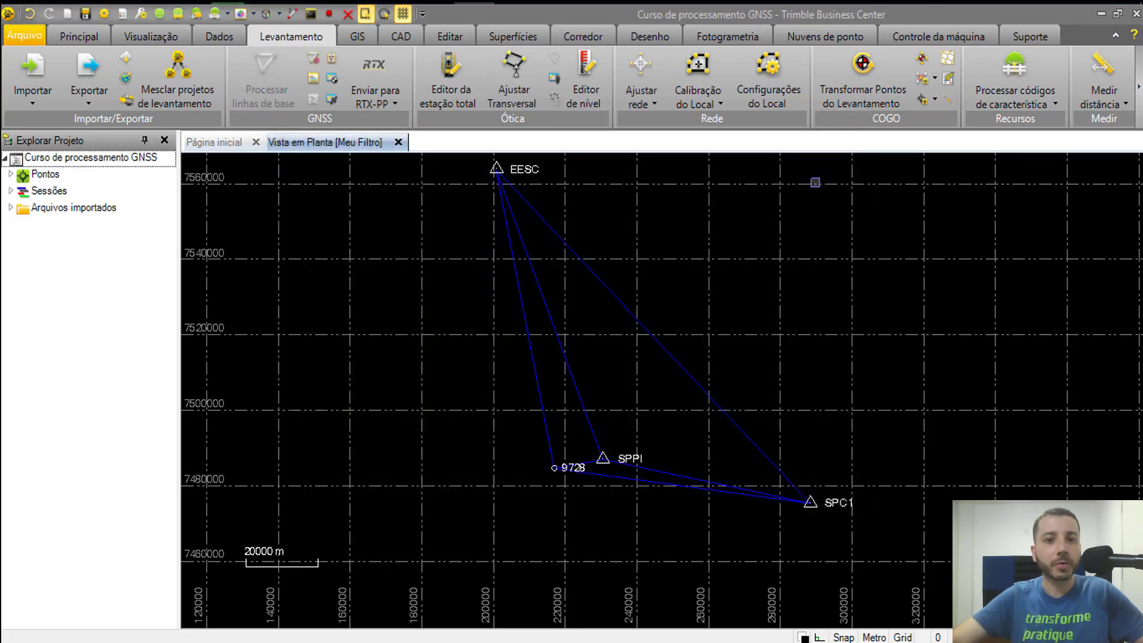
Open the network adjustment and fix the control points' 2D position and elevation, entering coordinate sigmas according to their station descriptions.
click(639, 102)
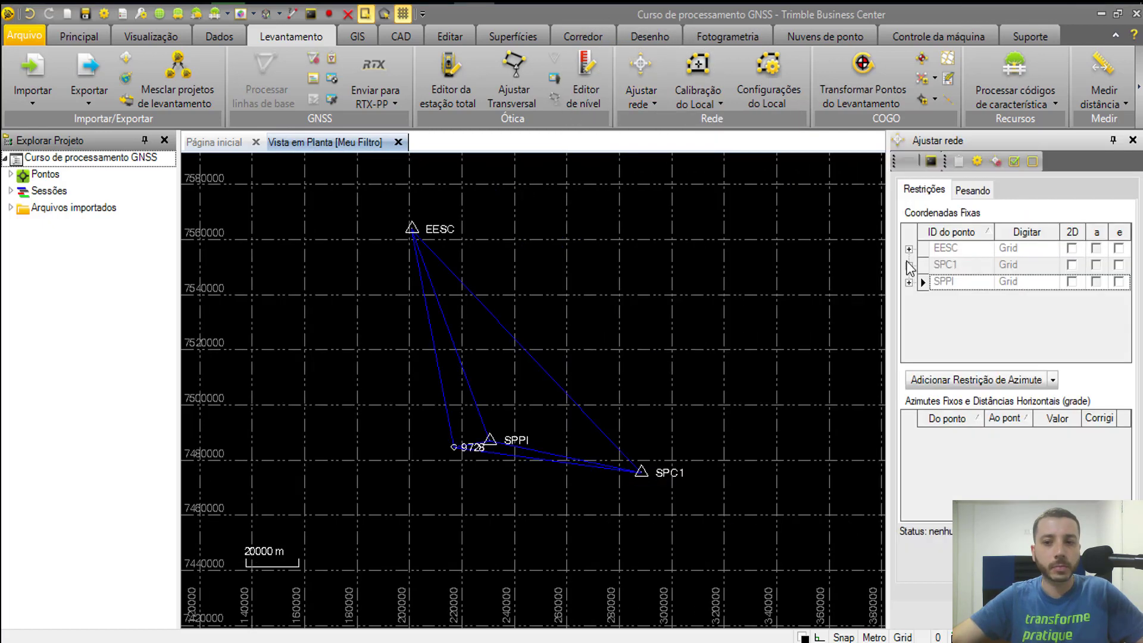
click(909, 248)
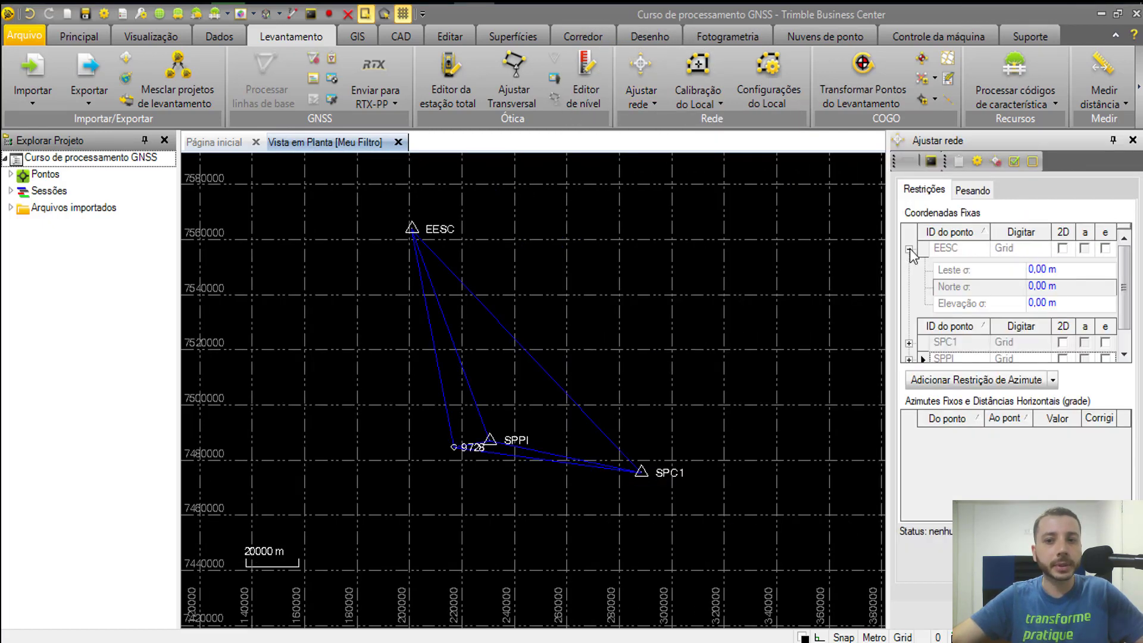
click(1027, 277)
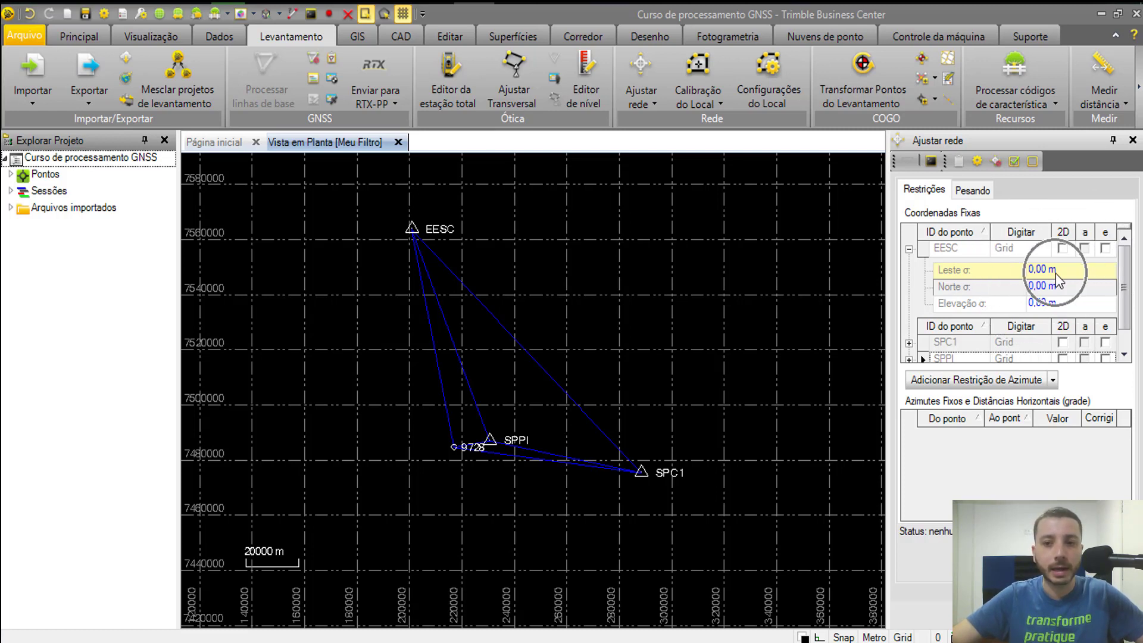
click(1056, 273)
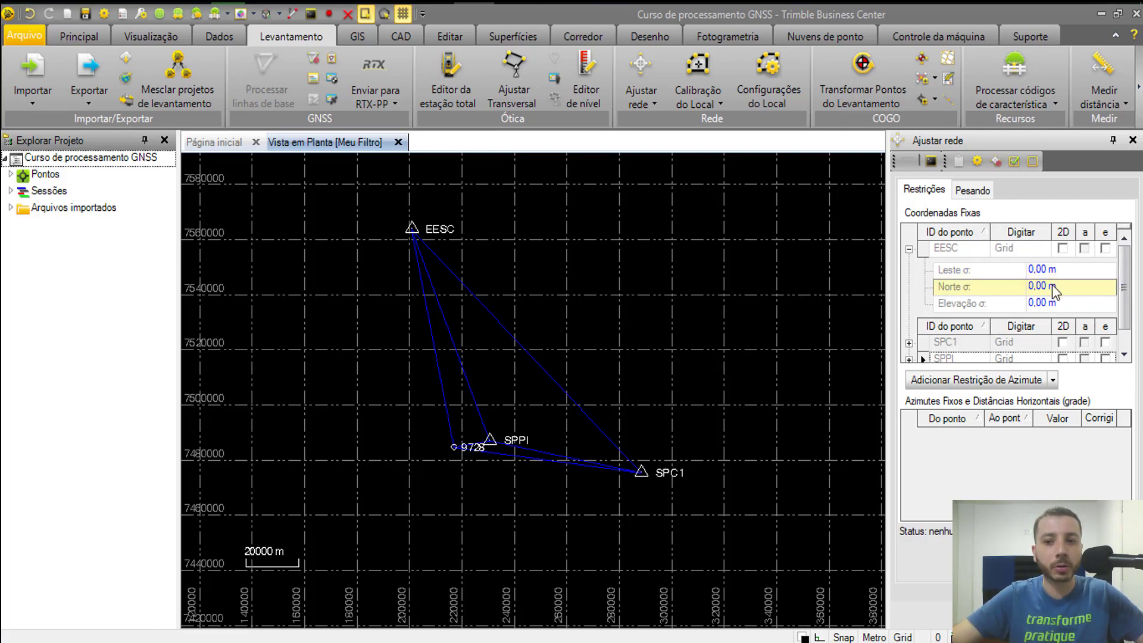
click(1054, 305)
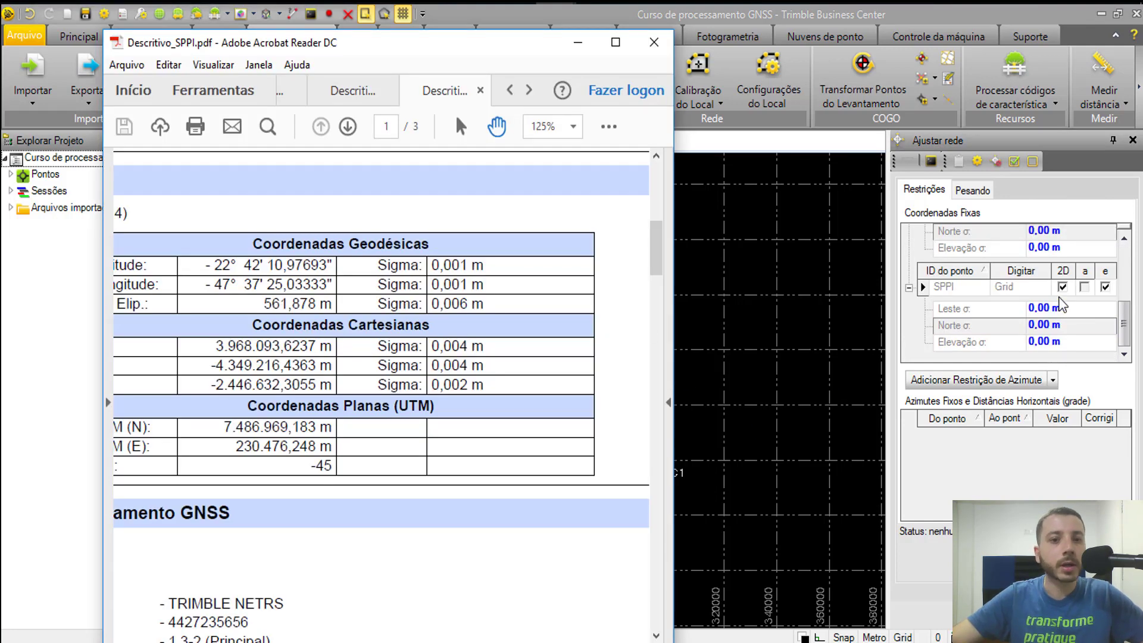
click(1061, 316)
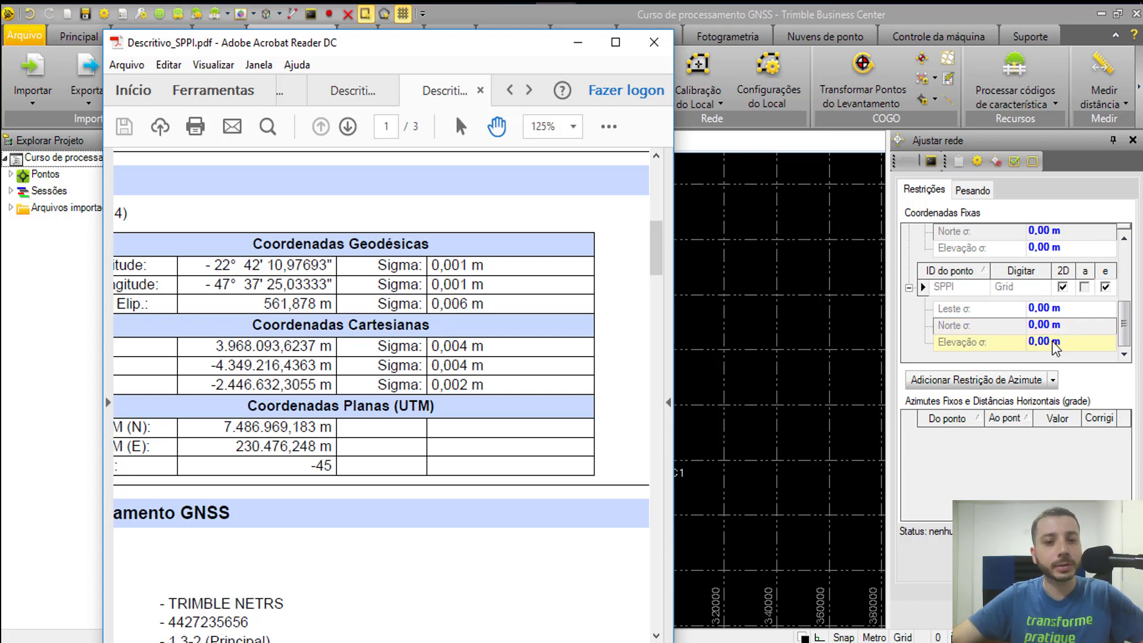
Set point SPPI's east and north sigmas to 0,001 m and its elevation sigma to 0,006 m, per its station description.
click(1049, 311)
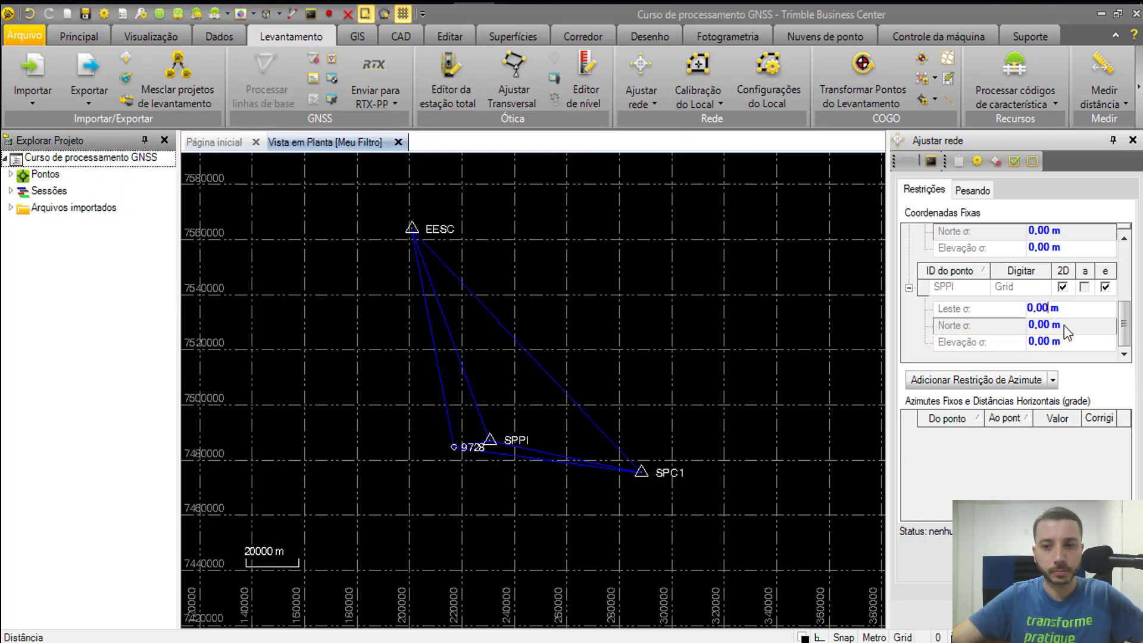
text(1)
click(1049, 324)
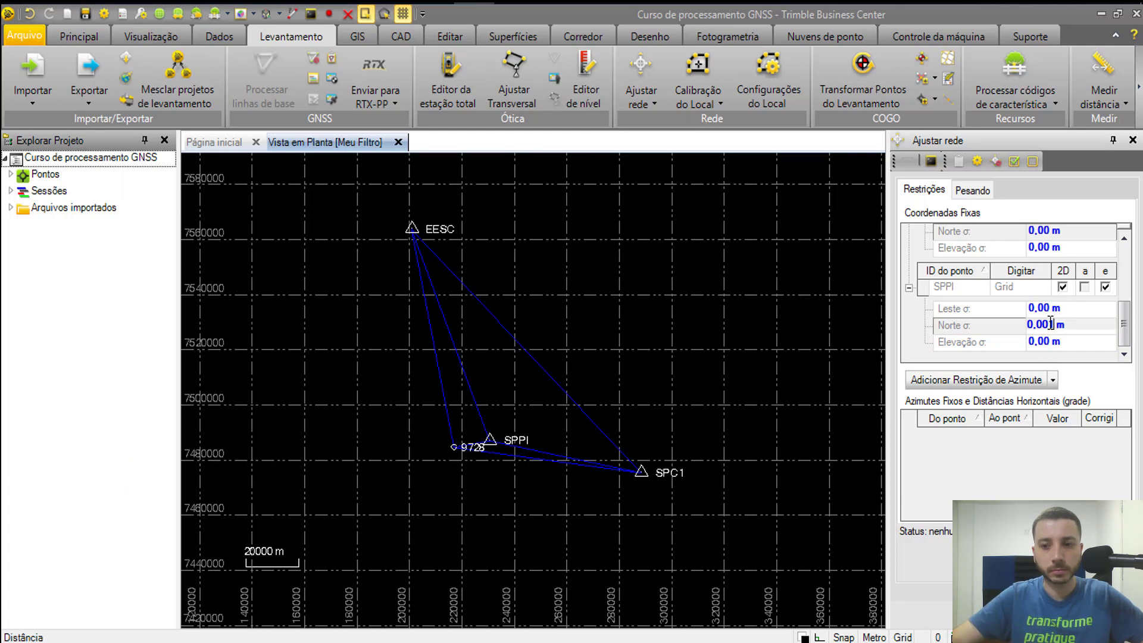
click(1051, 340)
text(1)
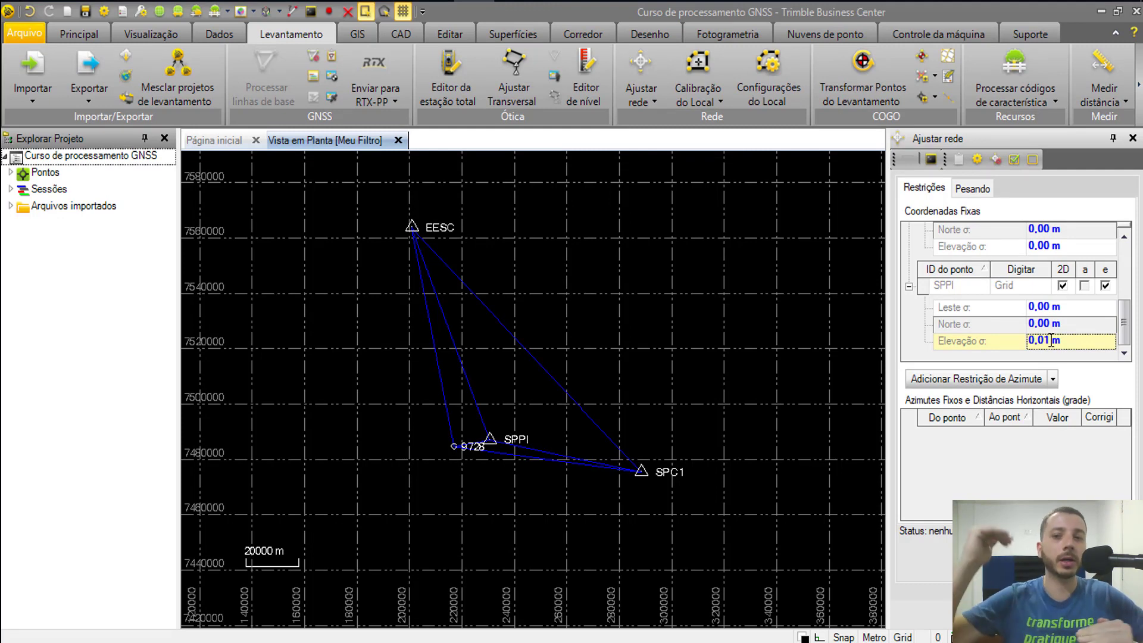
Set point EESC's elevation sigma to 0,005 m in the fixed coordinates.
click(1125, 237)
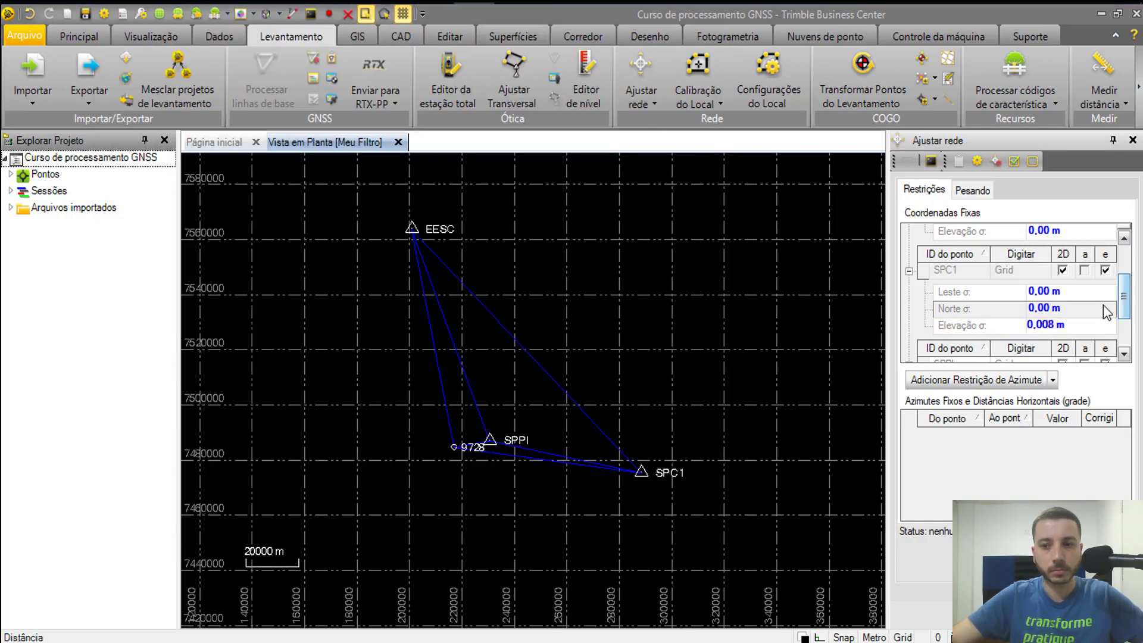
drag(1125, 296, 1125, 267)
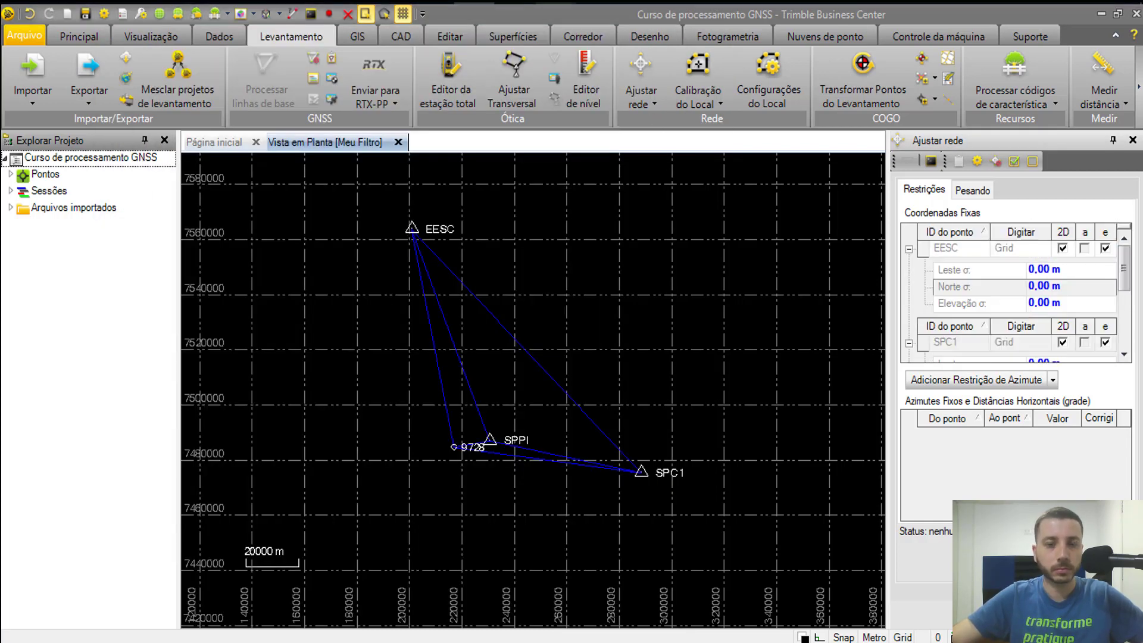
key(alt+Tab)
click(1053, 303)
text(5)
key(Return)
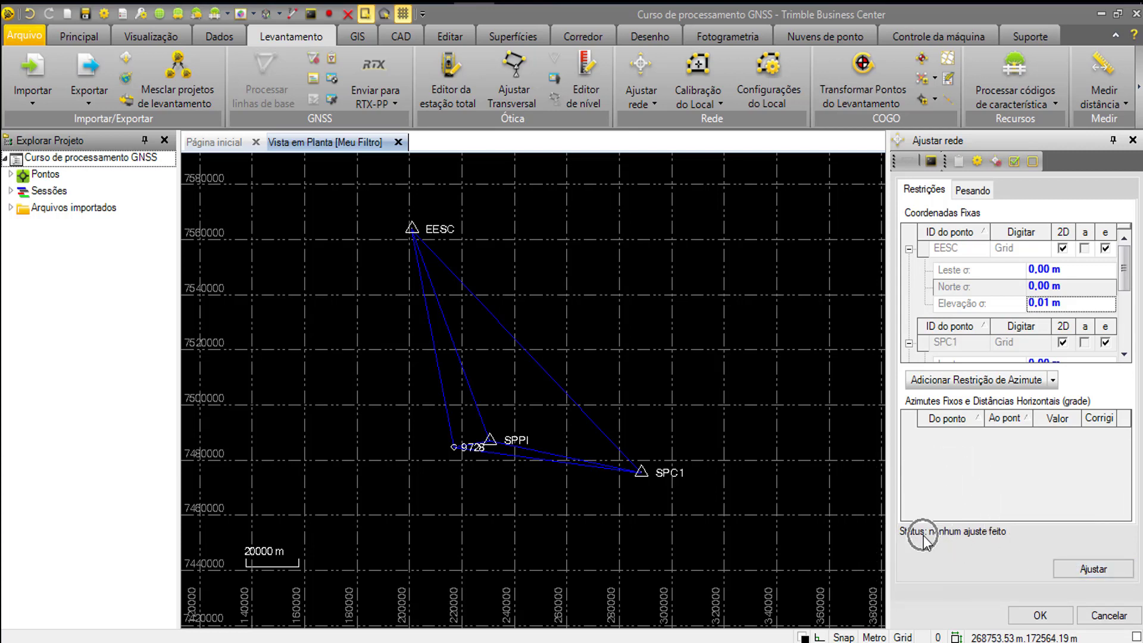
Run the network adjustment with the fixed control coordinates and accept its results.
click(1087, 571)
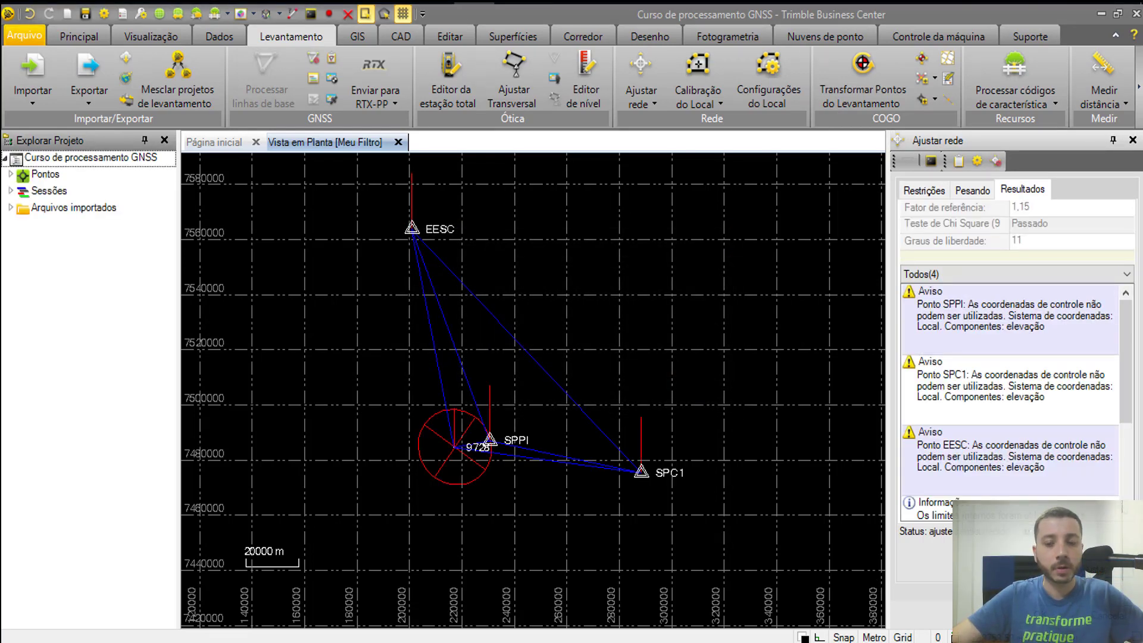
key(ctrl)
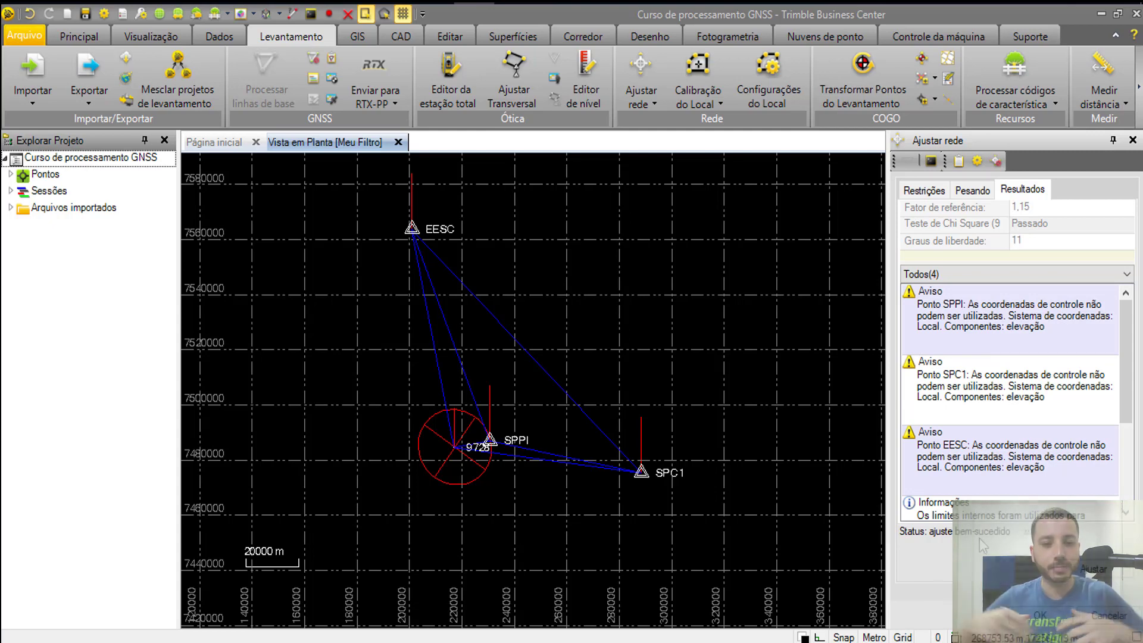
key(ctrl)
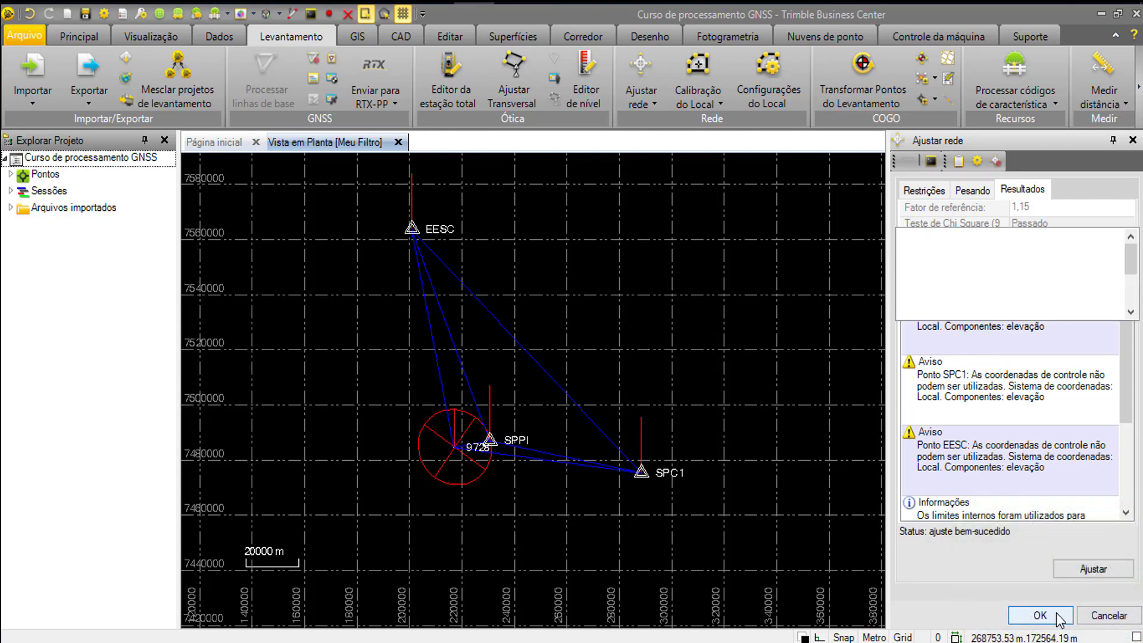
click(1039, 615)
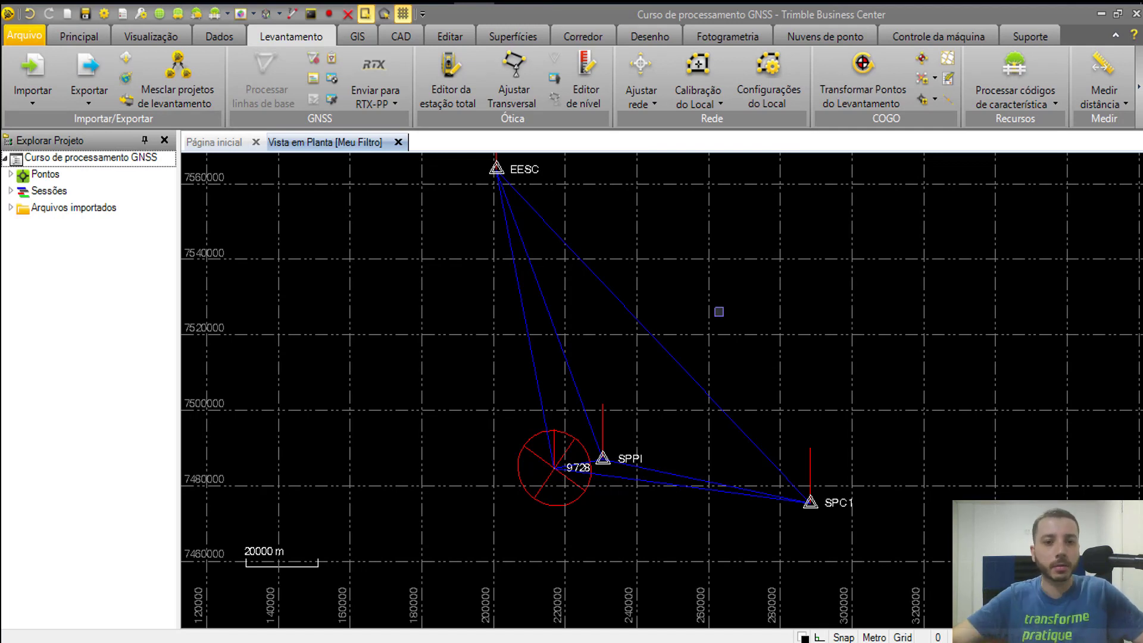
Generate the network adjustment report (Relatório de Ajuste de Rede).
click(220, 37)
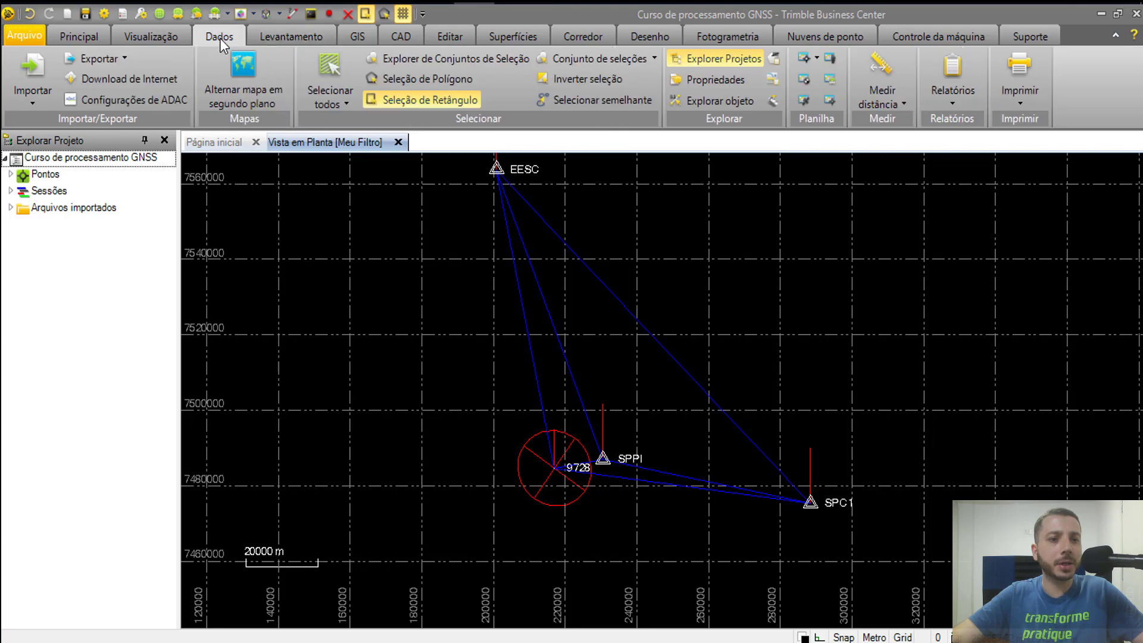
click(953, 83)
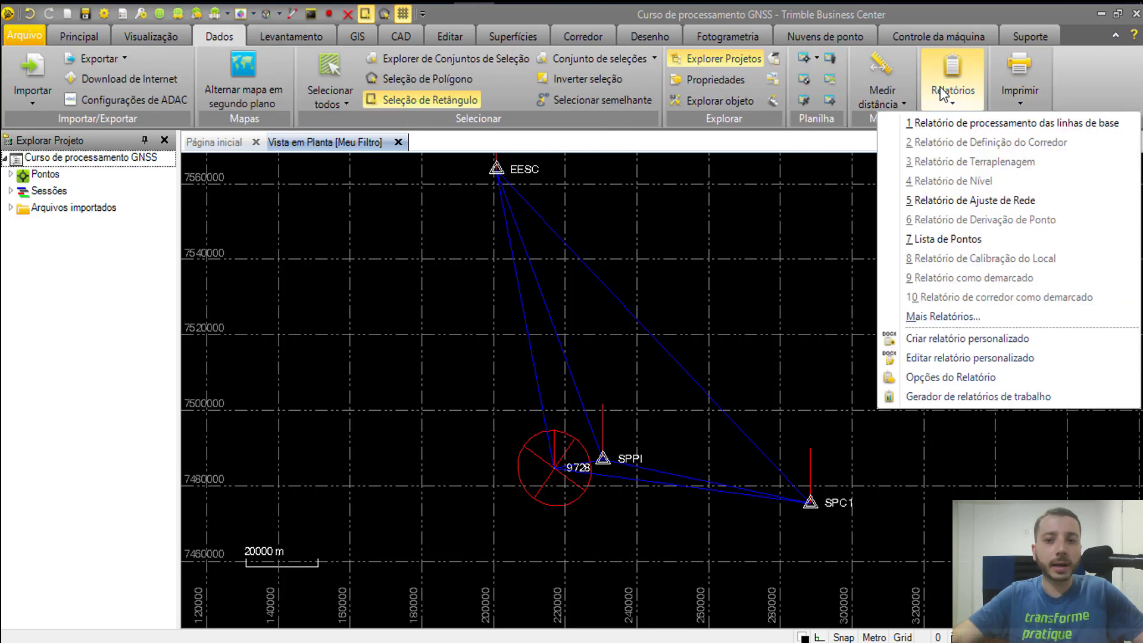
click(1000, 201)
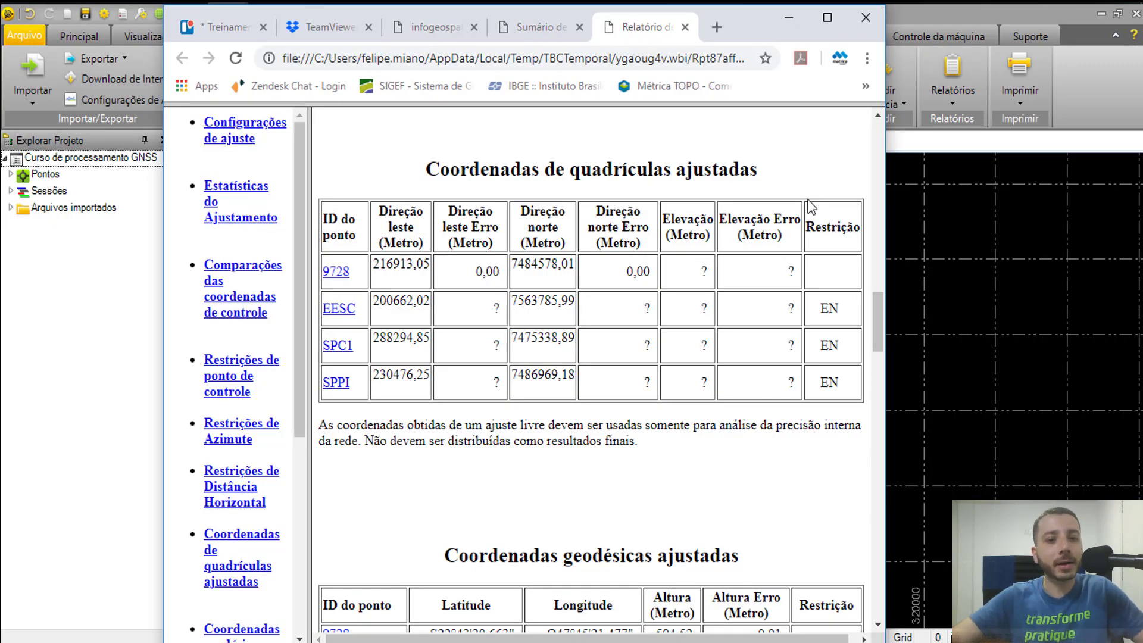
Examine the adjusted grid, geodetic and ECEF coordinate tables in the report, focusing on the coordinates and errors of point 9728.
double_click(430, 171)
drag(637, 165, 729, 170)
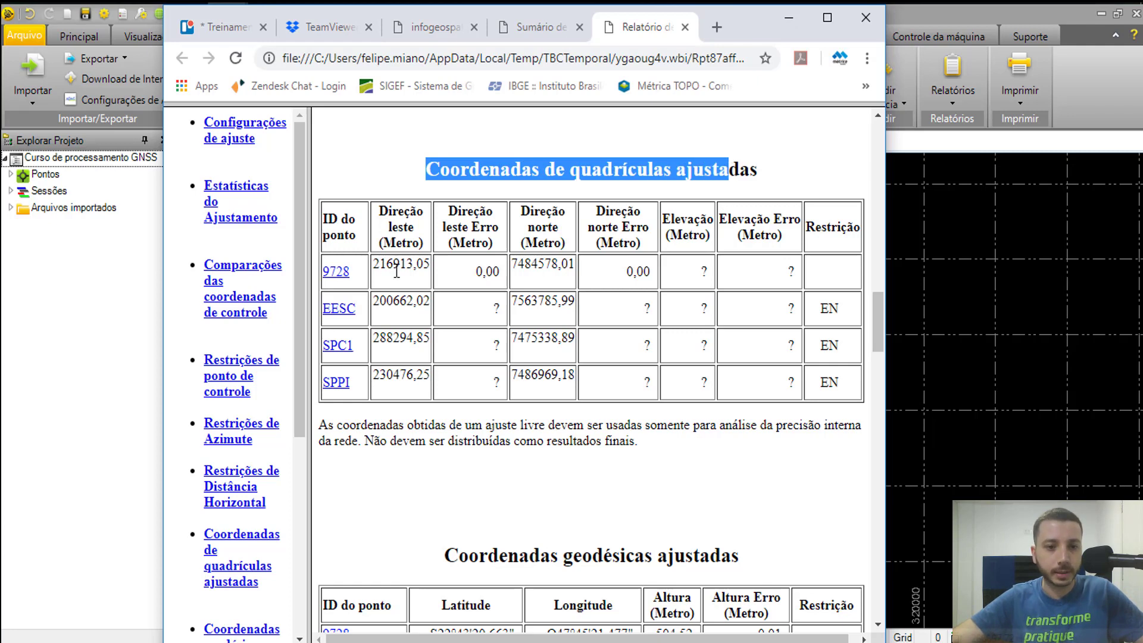
scroll(396, 271, down, 1)
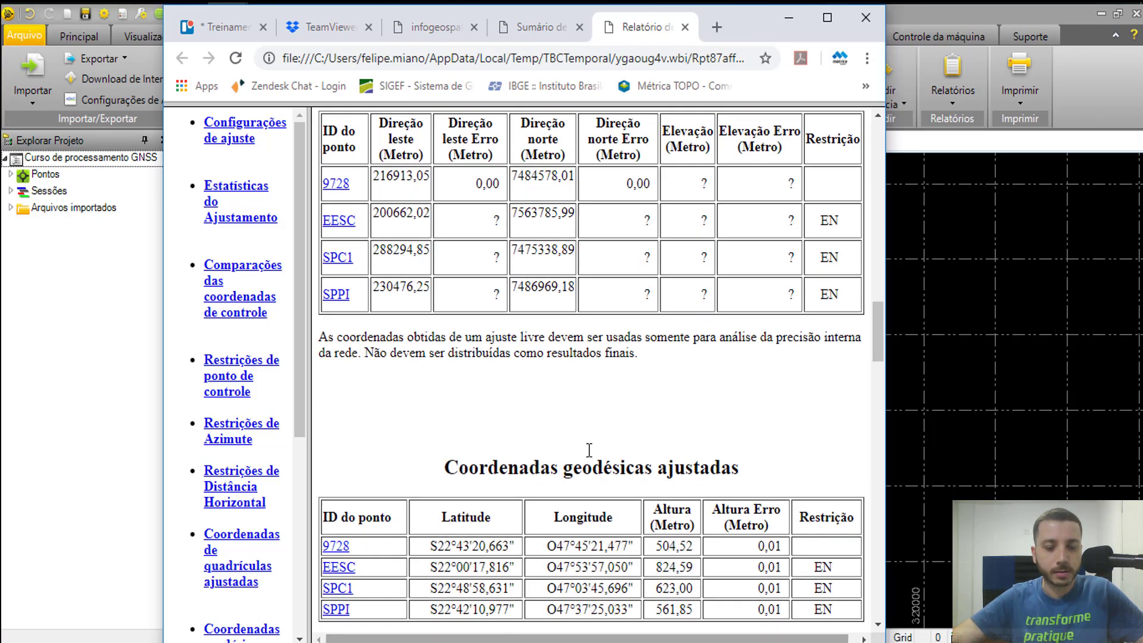
scroll(622, 375, down, 4)
scroll(515, 223, up, 1)
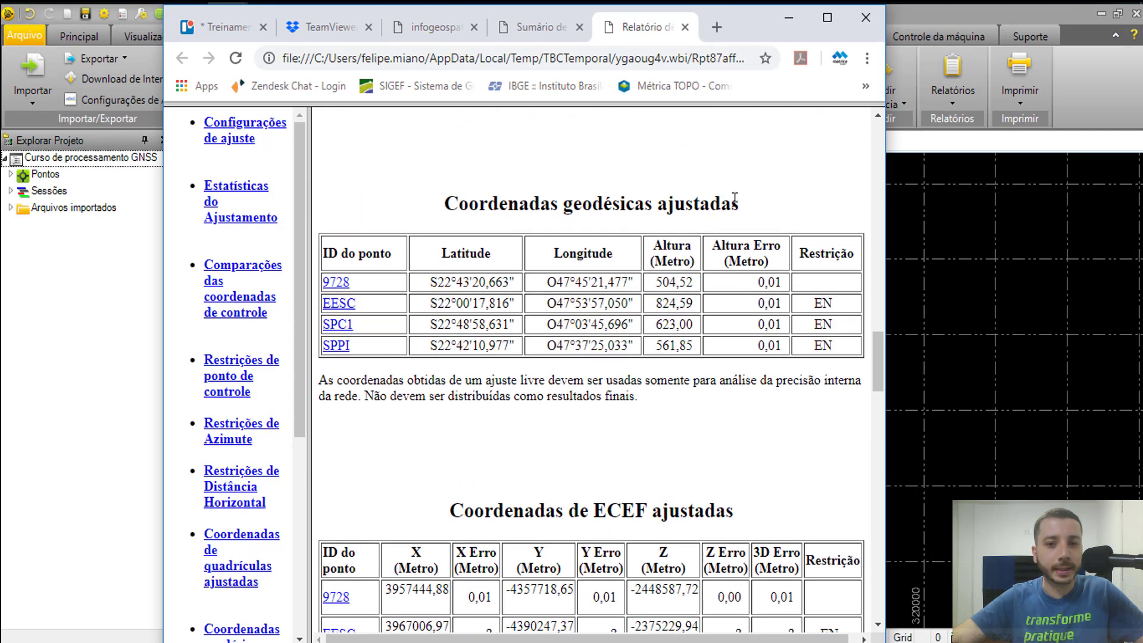
drag(741, 203, 452, 235)
click(412, 299)
drag(425, 282, 695, 282)
scroll(706, 303, down, 3)
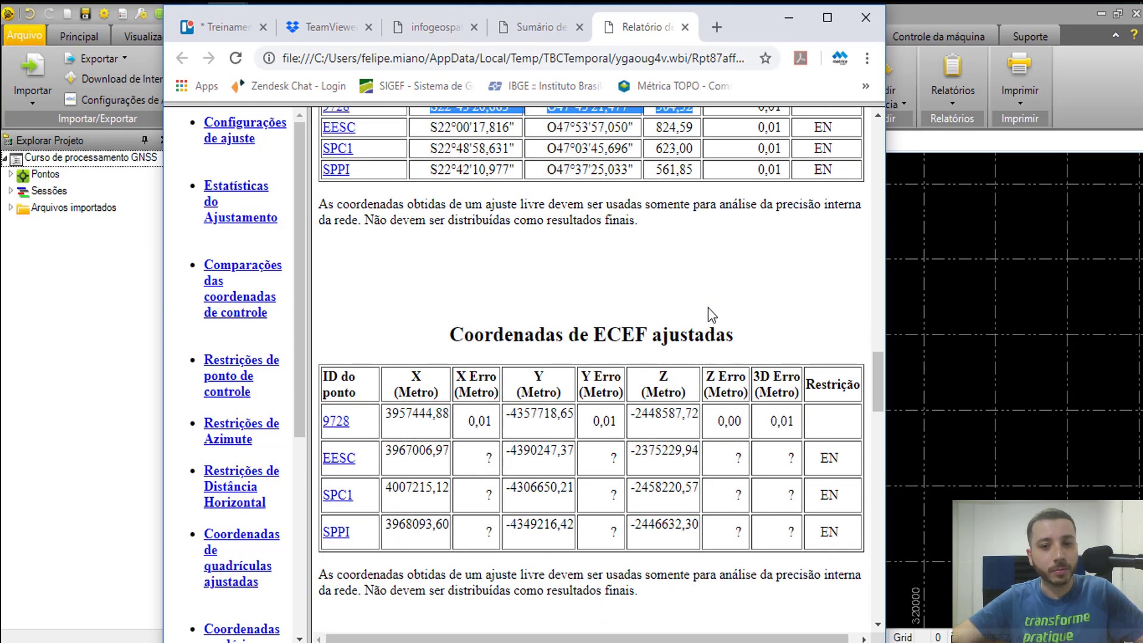
scroll(718, 325, up, 6)
drag(379, 176, 643, 184)
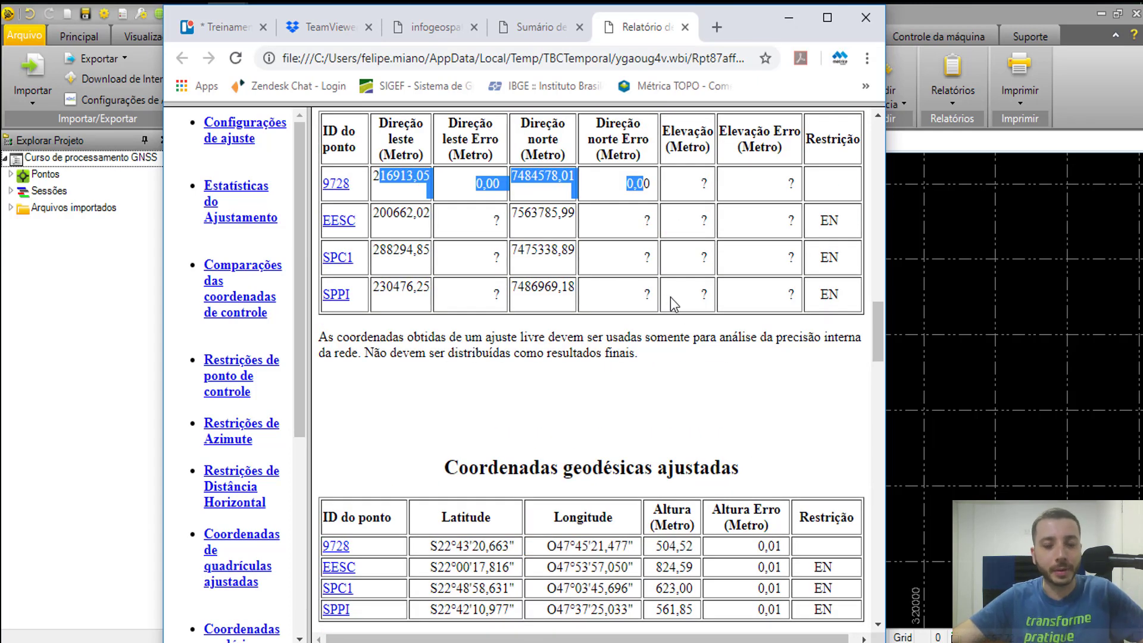
scroll(670, 297, down, 2)
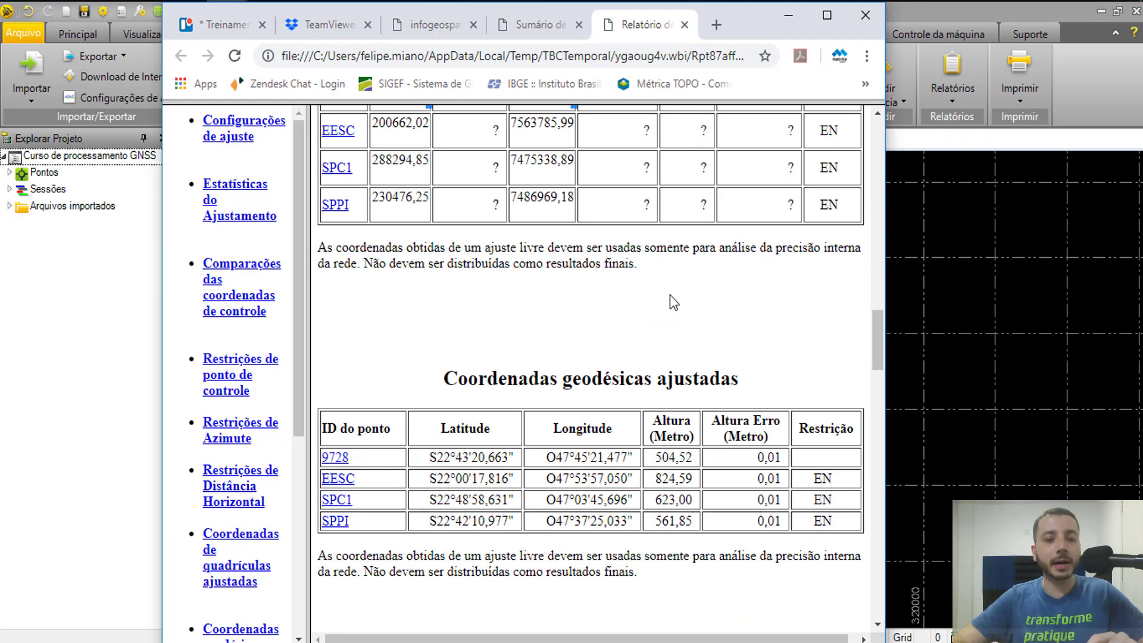